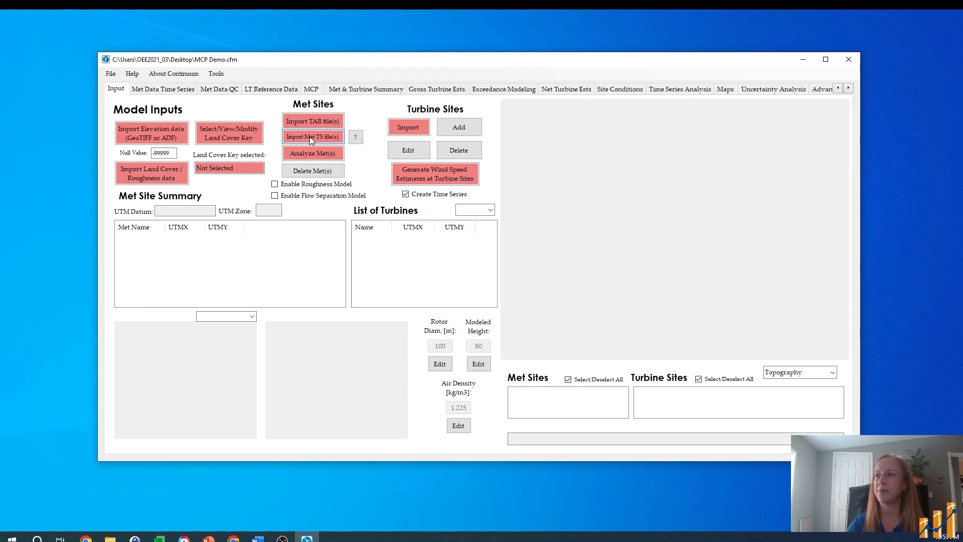
Step: Import the met time series from Formatted Met Data TS.csv on the Desktop, with QC filters applied, 80 m modeled height and local timestamps
{"action": "left_click", "coordinate": [309, 137]}
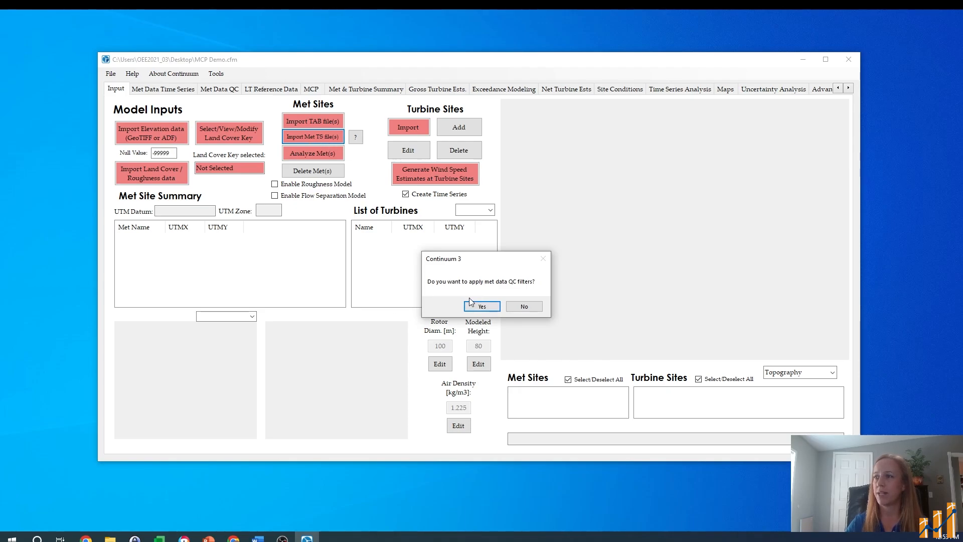
{"action": "left_click", "coordinate": [482, 307]}
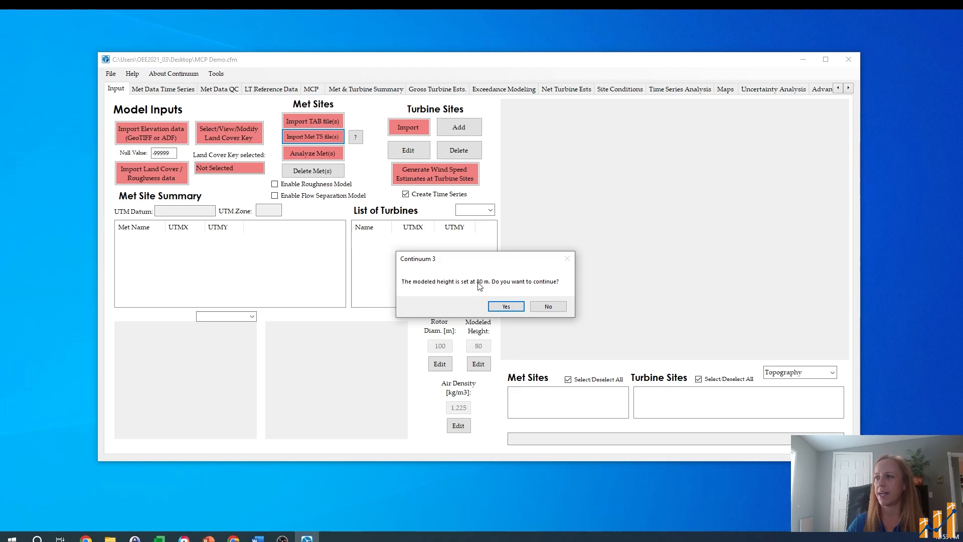
{"action": "left_click", "coordinate": [513, 309]}
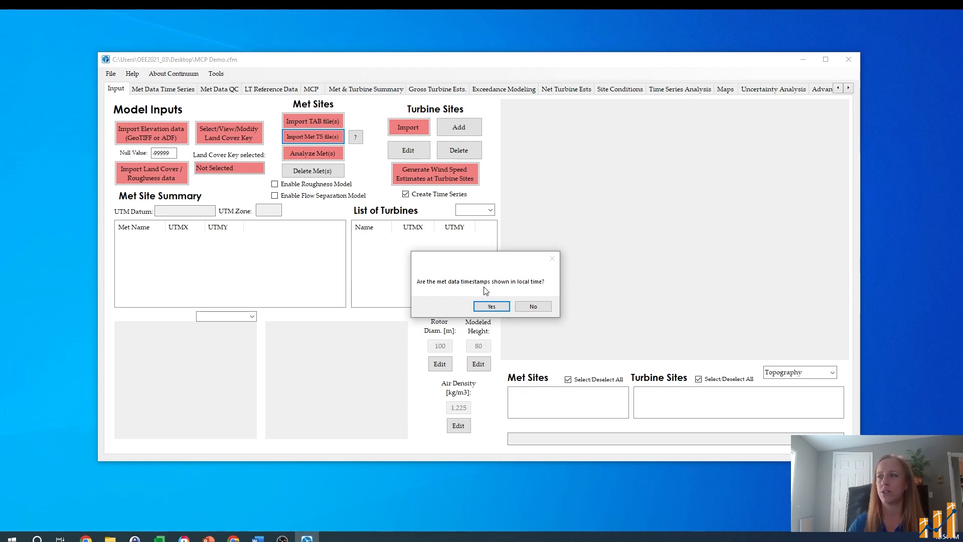
{"action": "left_click", "coordinate": [491, 306]}
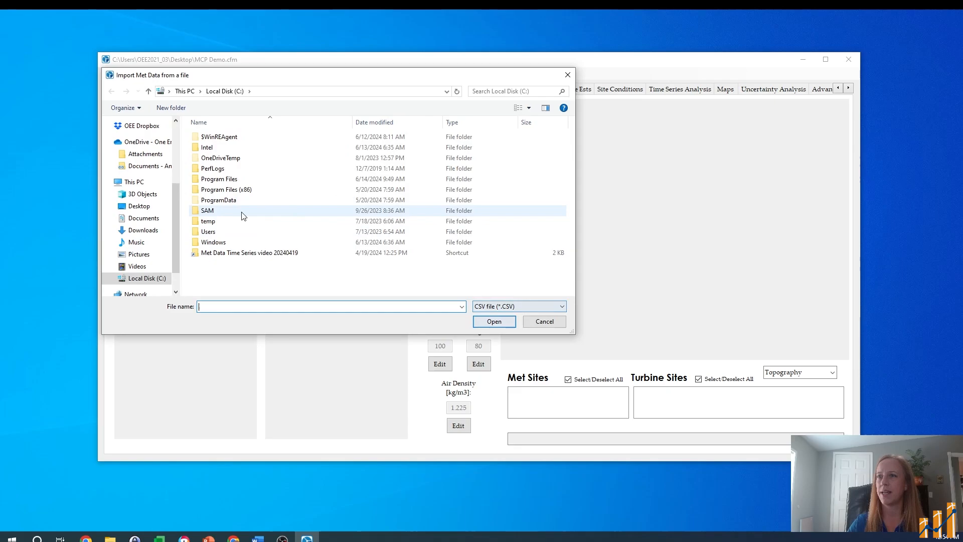
{"action": "left_click", "coordinate": [175, 133]}
{"action": "left_click", "coordinate": [139, 141]}
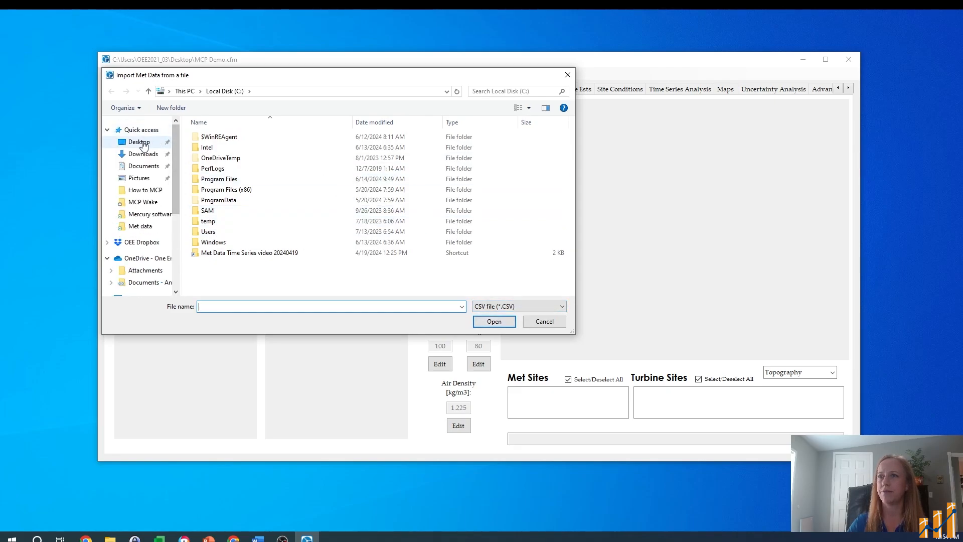
{"action": "left_click", "coordinate": [236, 137]}
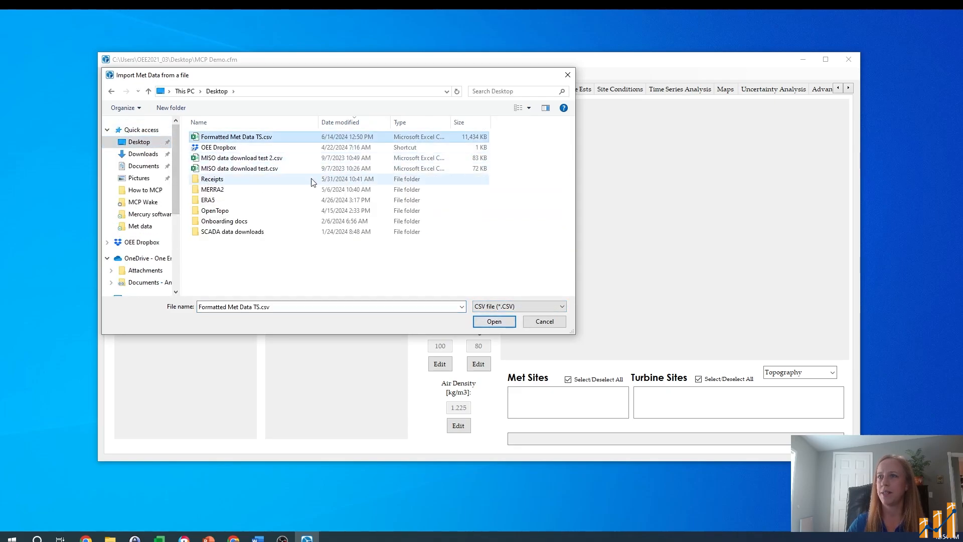
{"action": "left_click", "coordinate": [484, 321]}
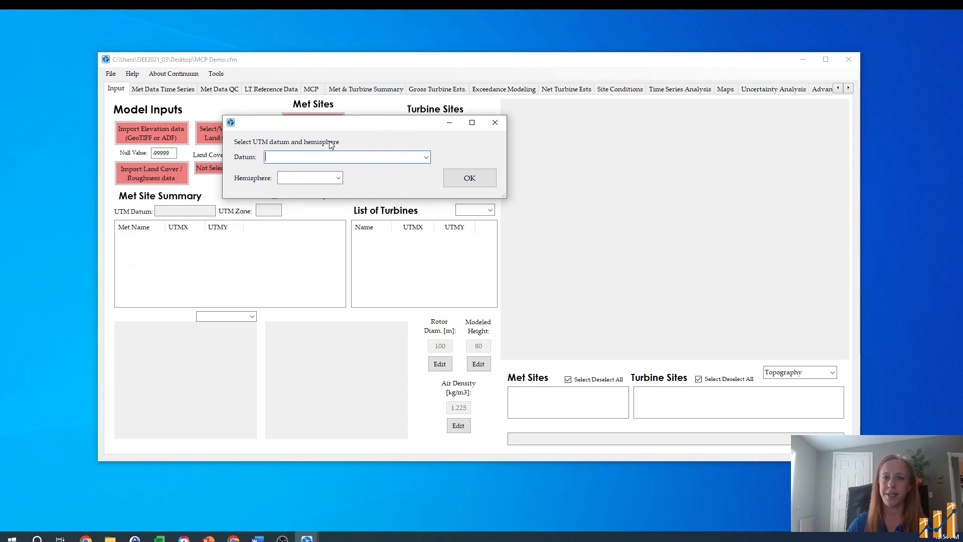
Step: Set the UTM datum to NAD83/WGS84 (Global) and the hemisphere to Northern for the imported met data
{"action": "left_click", "coordinate": [426, 157]}
{"action": "left_click", "coordinate": [341, 164]}
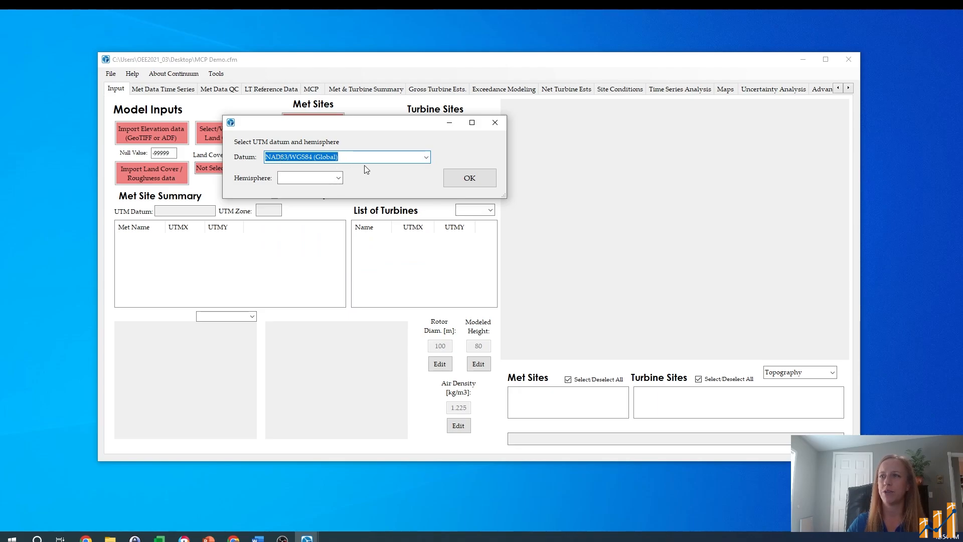
{"action": "left_click", "coordinate": [338, 178]}
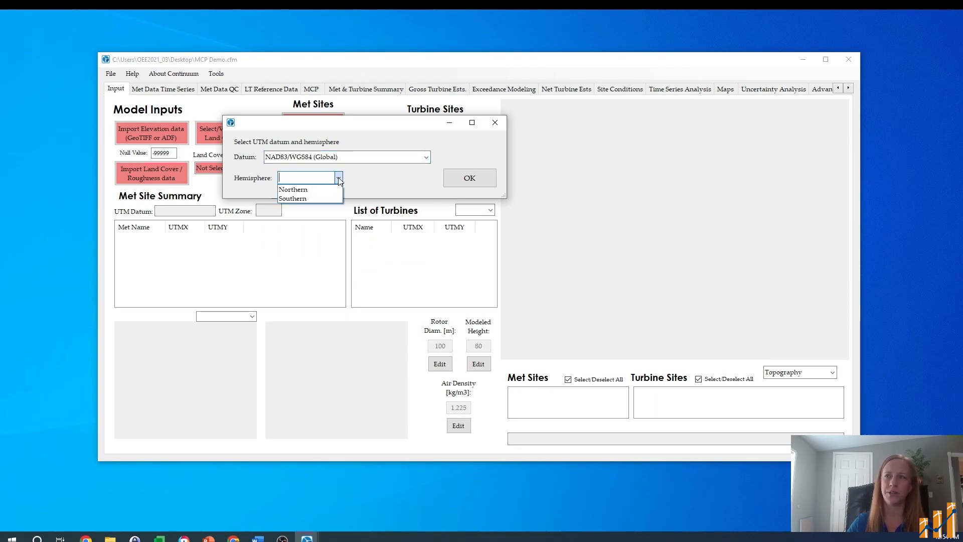
{"action": "left_click", "coordinate": [315, 190]}
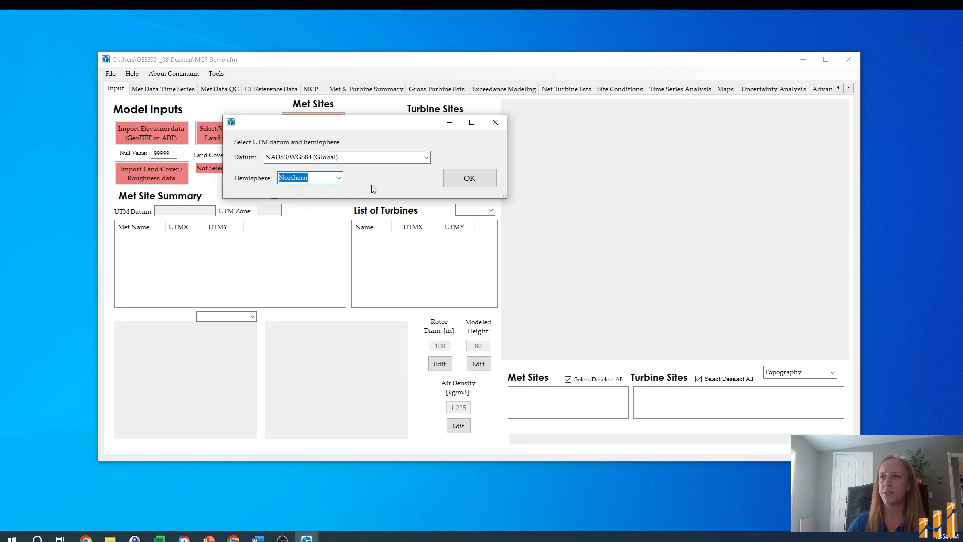
{"action": "left_click", "coordinate": [469, 178]}
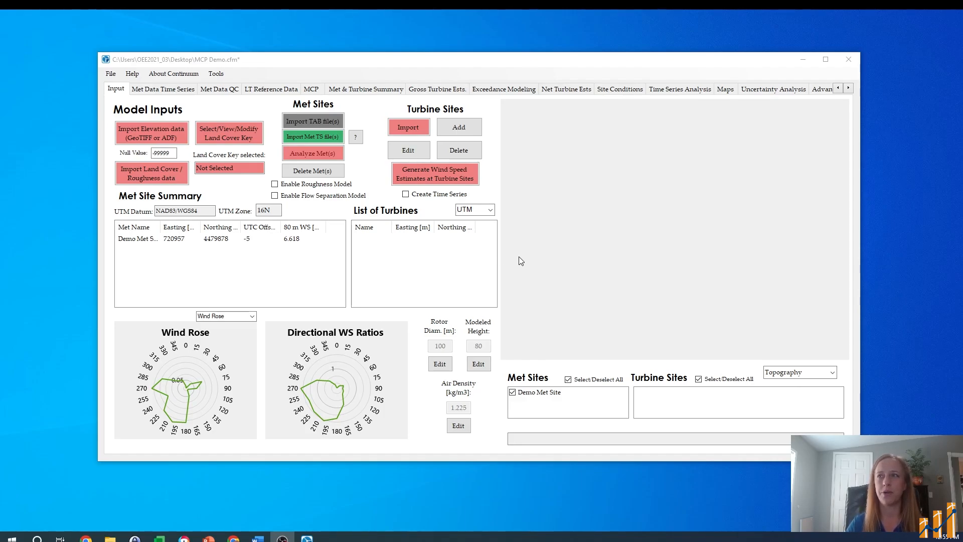
Step: Add a MERRA2 reanalysis dataset to the long-term reference data downloads from the MERRA2 folder on the Desktop
{"action": "left_click", "coordinate": [267, 90]}
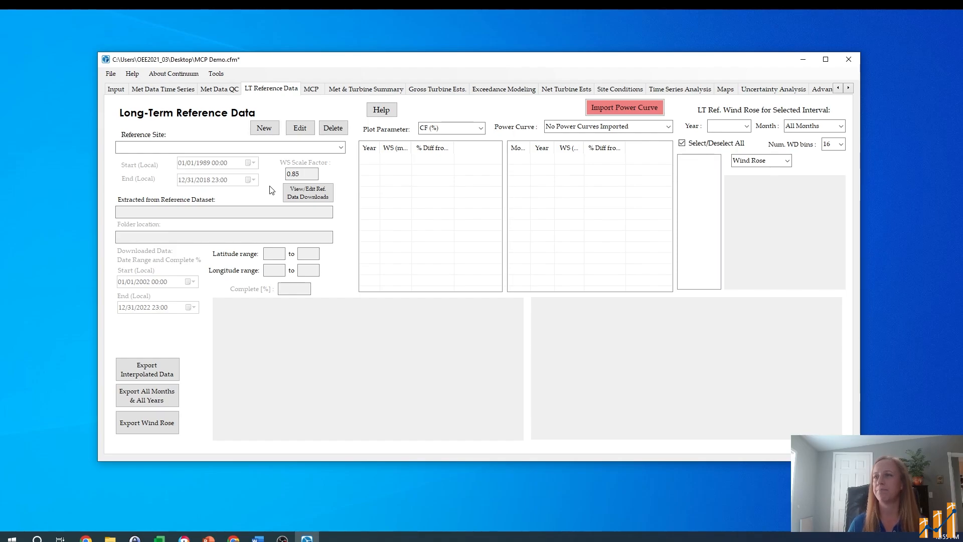
{"action": "left_click", "coordinate": [299, 192]}
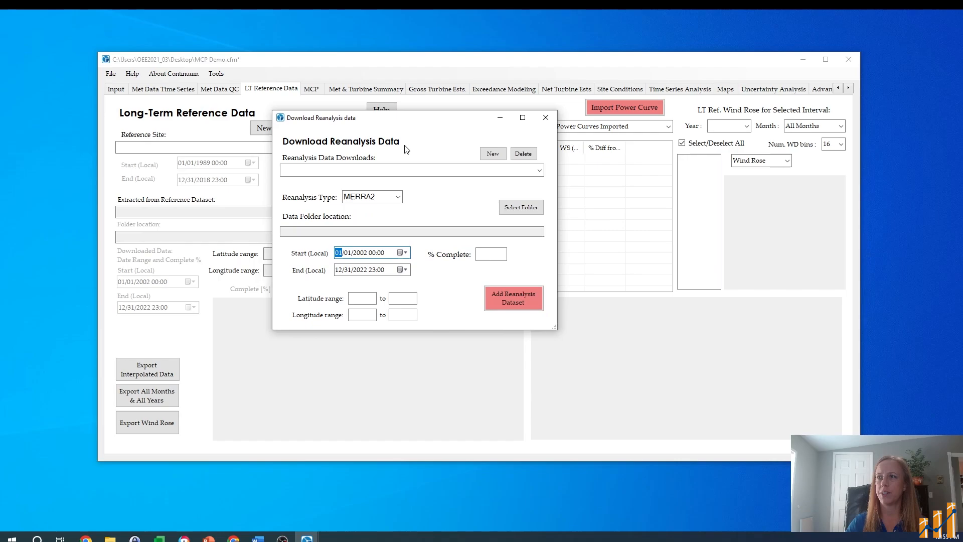
{"action": "left_click", "coordinate": [521, 212]}
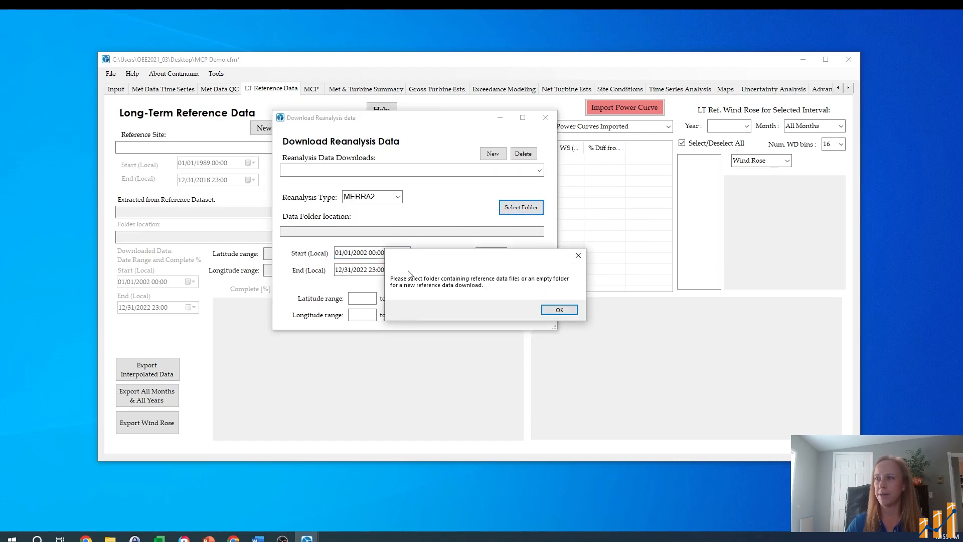
{"action": "left_click", "coordinate": [560, 310]}
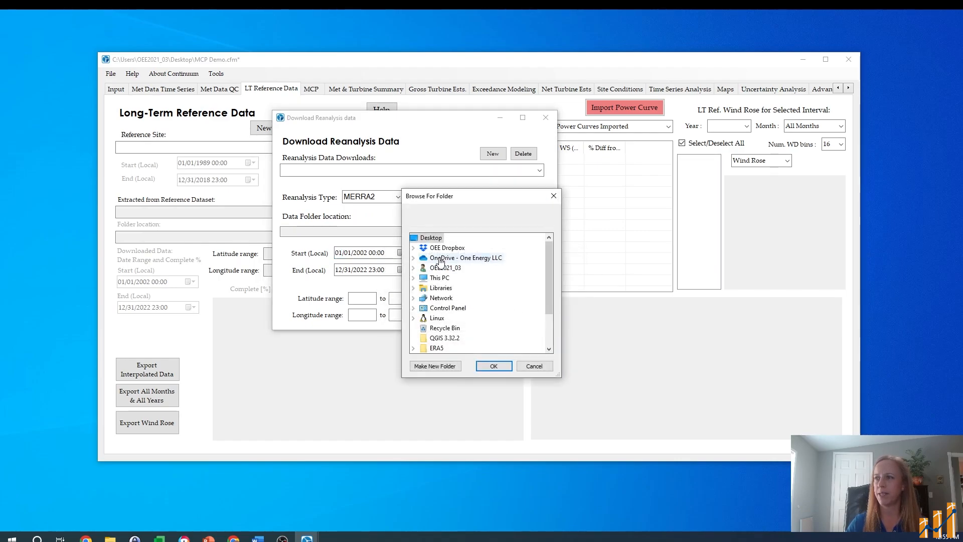
{"action": "scroll", "coordinate": [444, 326], "scroll_direction": "down", "scroll_amount": 1}
{"action": "left_click", "coordinate": [441, 327]}
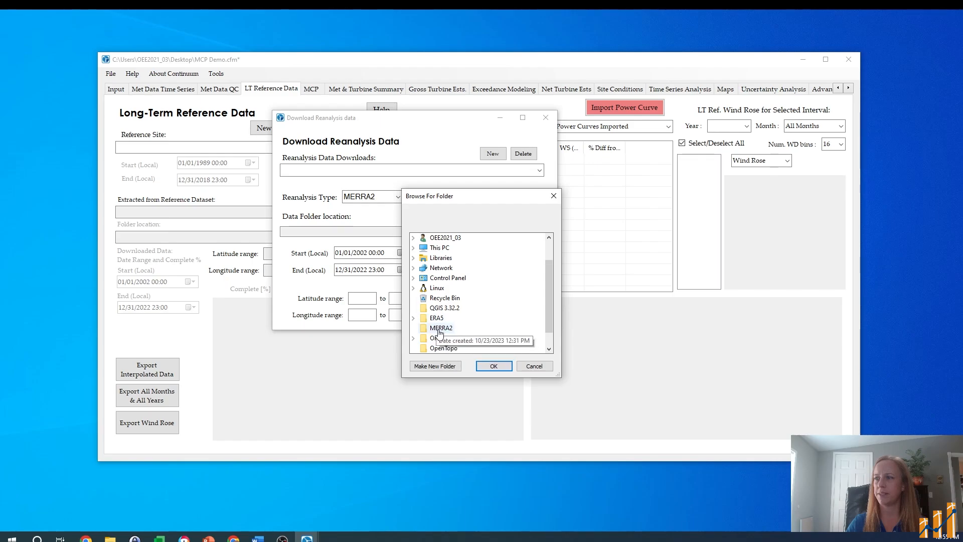
{"action": "left_click", "coordinate": [494, 367]}
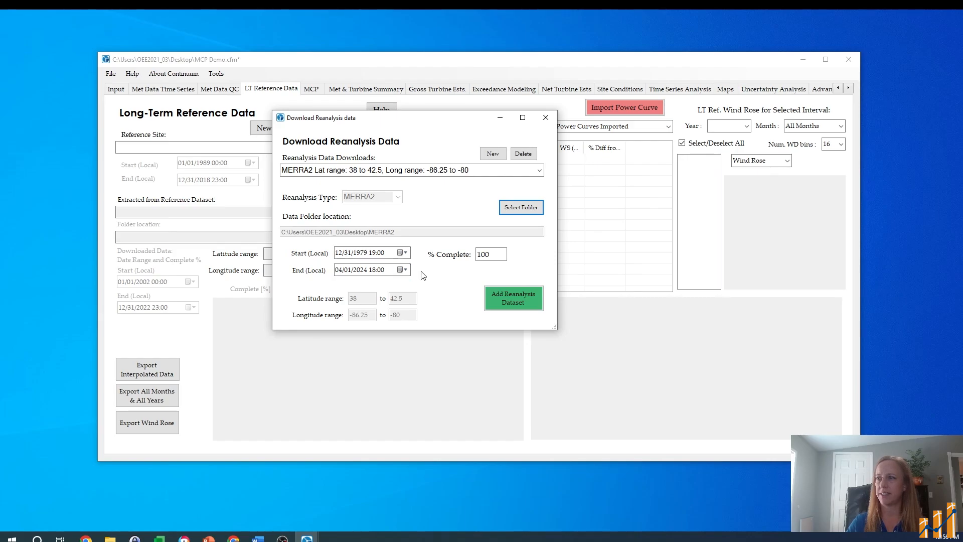
{"action": "left_click", "coordinate": [511, 299]}
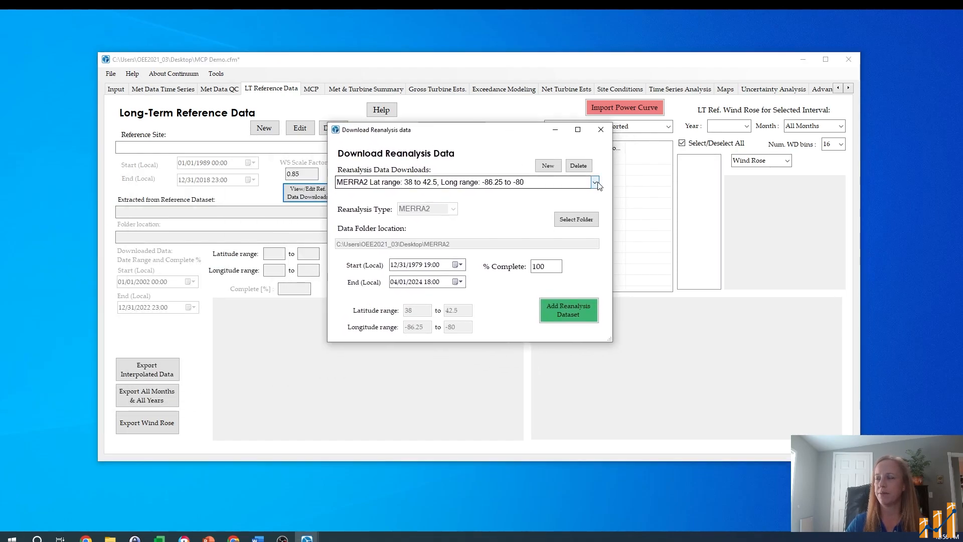
Step: Define a new reference data download from the Desktop's ERA5\Ohio folder and add it as an ERA5 reanalysis dataset
{"action": "left_click", "coordinate": [595, 182]}
{"action": "left_click", "coordinate": [594, 182]}
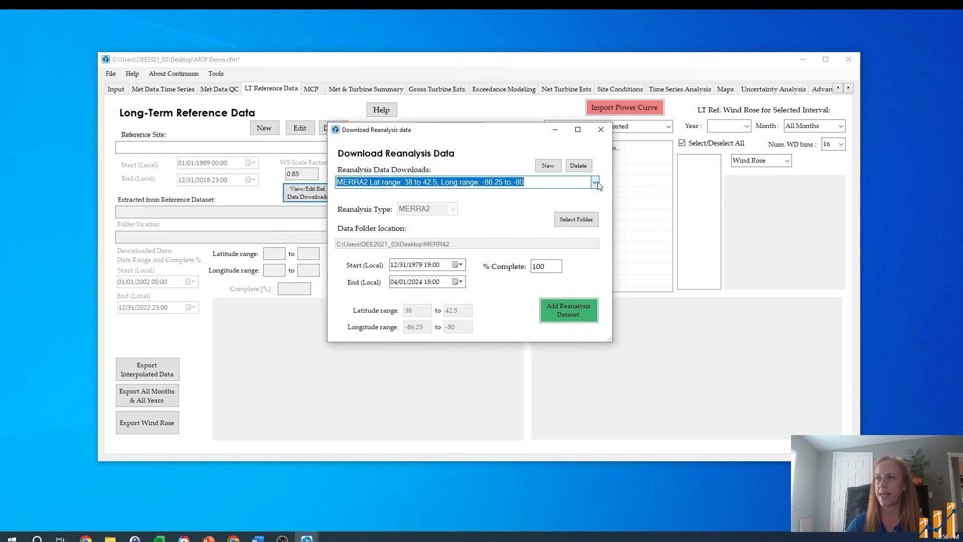
{"action": "left_click", "coordinate": [547, 166]}
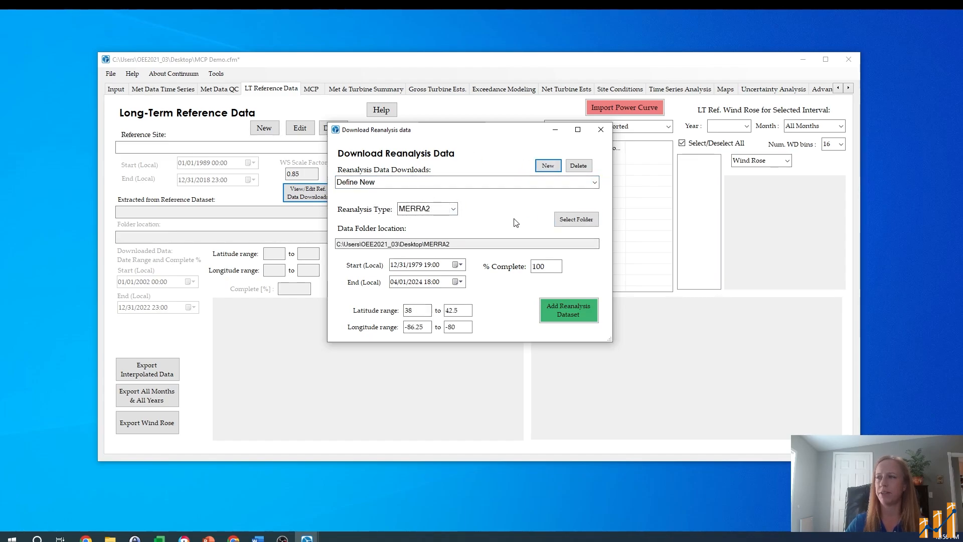
{"action": "left_click", "coordinate": [571, 221]}
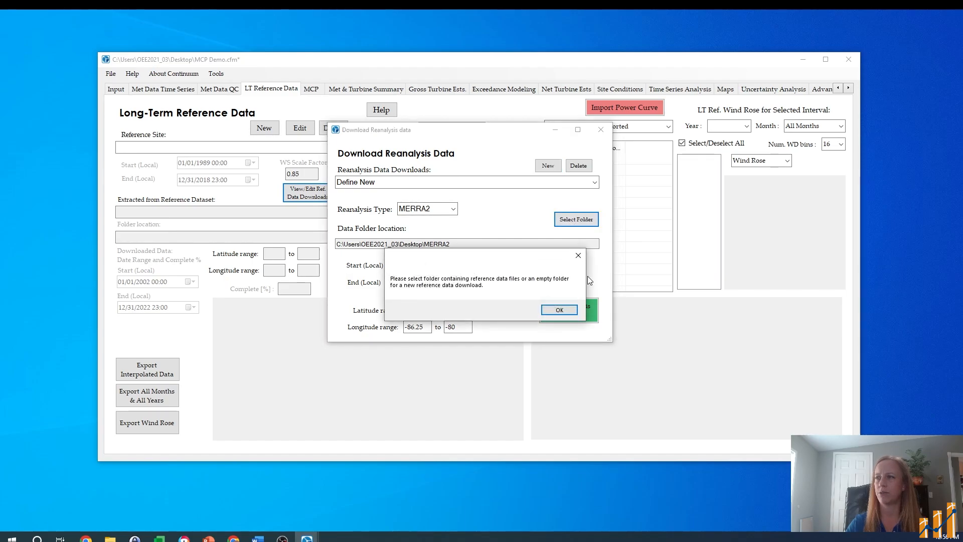
{"action": "left_click", "coordinate": [558, 307]}
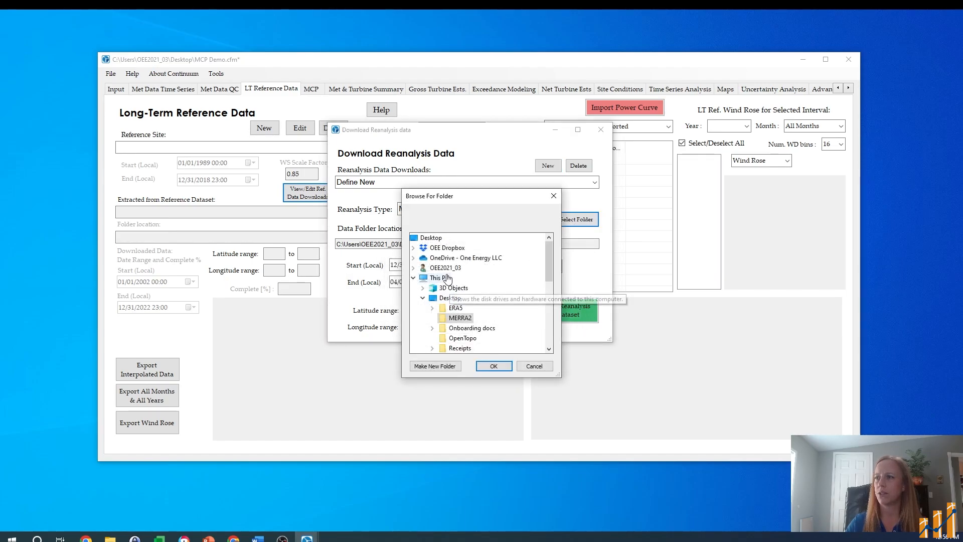
{"action": "double_click", "coordinate": [456, 308]}
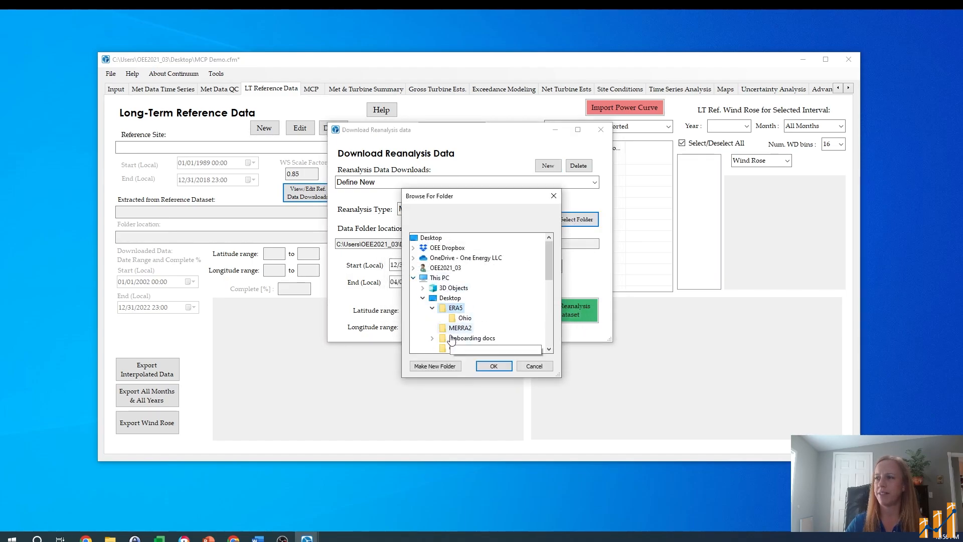
{"action": "left_click", "coordinate": [460, 327]}
{"action": "left_click", "coordinate": [493, 366]}
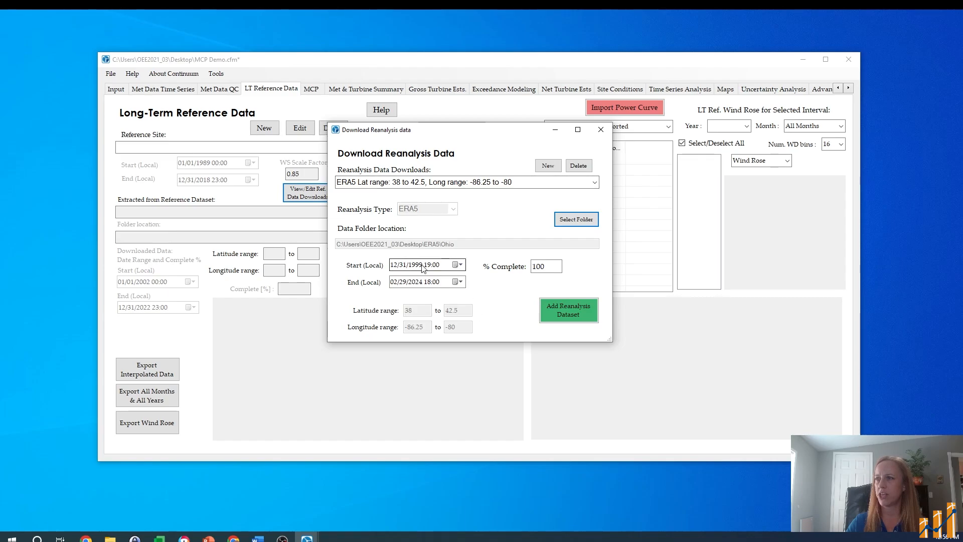
{"action": "left_click", "coordinate": [575, 309]}
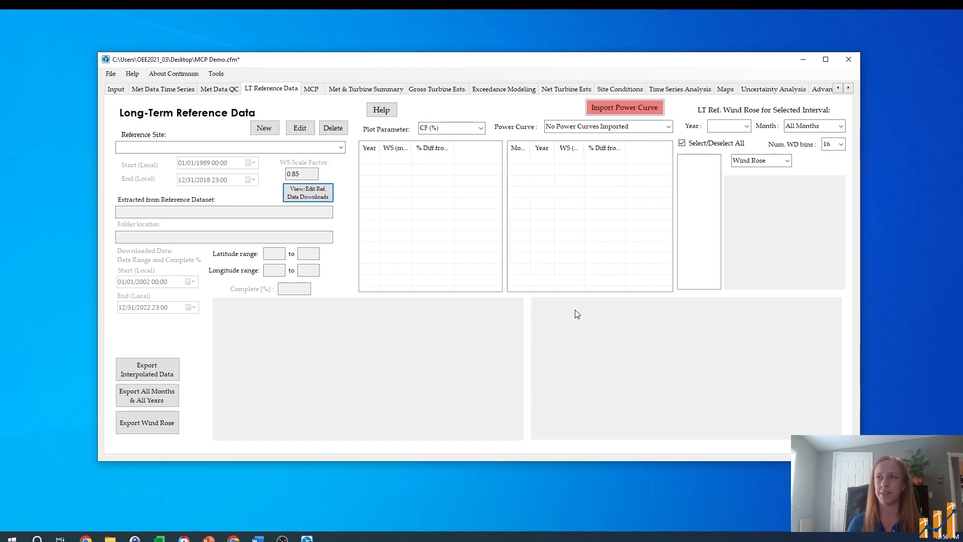
Step: Start a new long-term reference at Demo Met Site from the ERA5 download and set its end date to 12/31/2023
{"action": "left_click", "coordinate": [262, 130]}
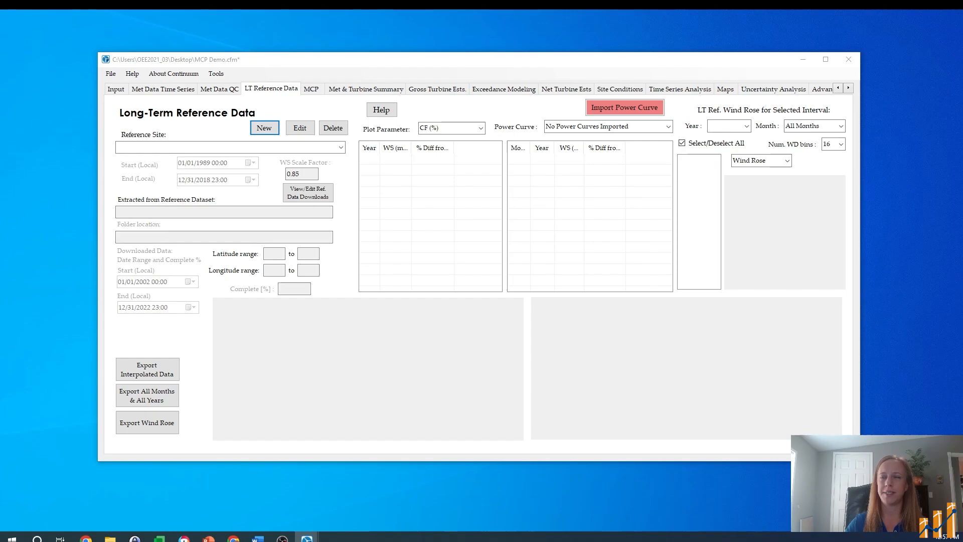
{"action": "left_click_drag", "start_coordinate": [300, 73], "coordinate": [470, 91]}
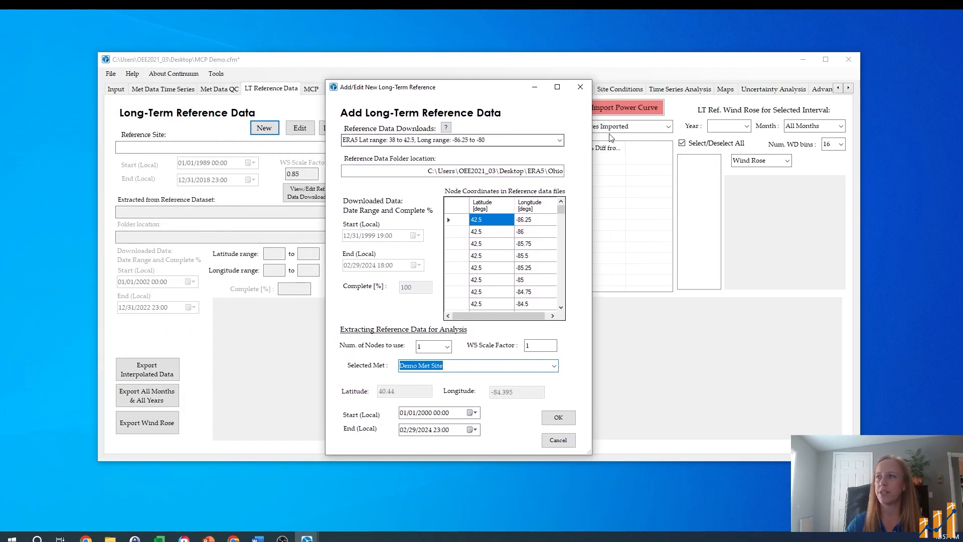
{"action": "left_click", "coordinate": [562, 143]}
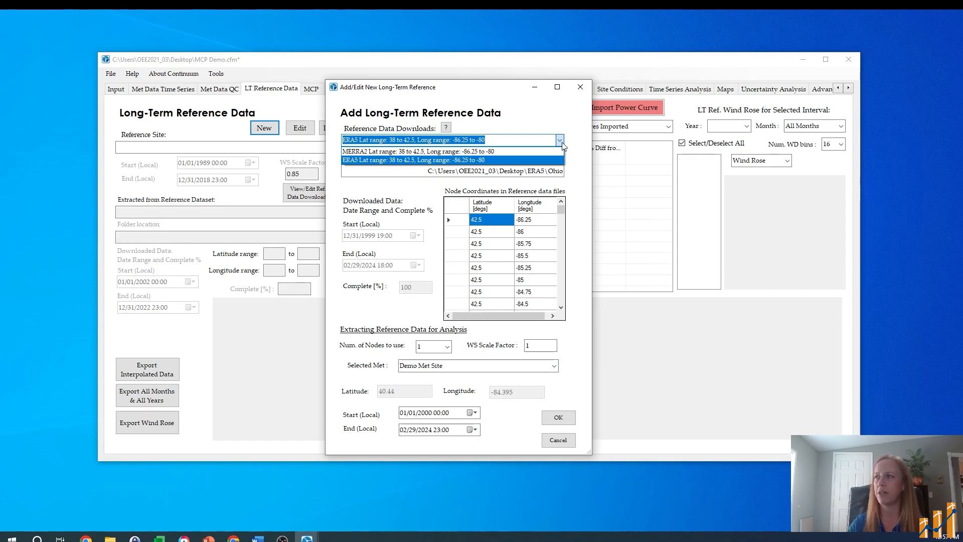
{"action": "left_click", "coordinate": [561, 143]}
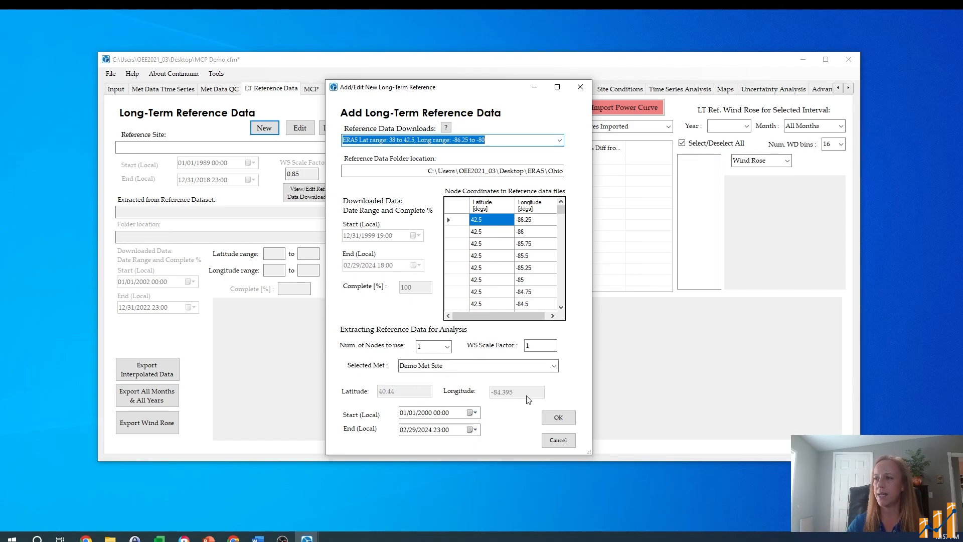
{"action": "left_click", "coordinate": [403, 430]}
{"action": "type", "text": "12/31/"}
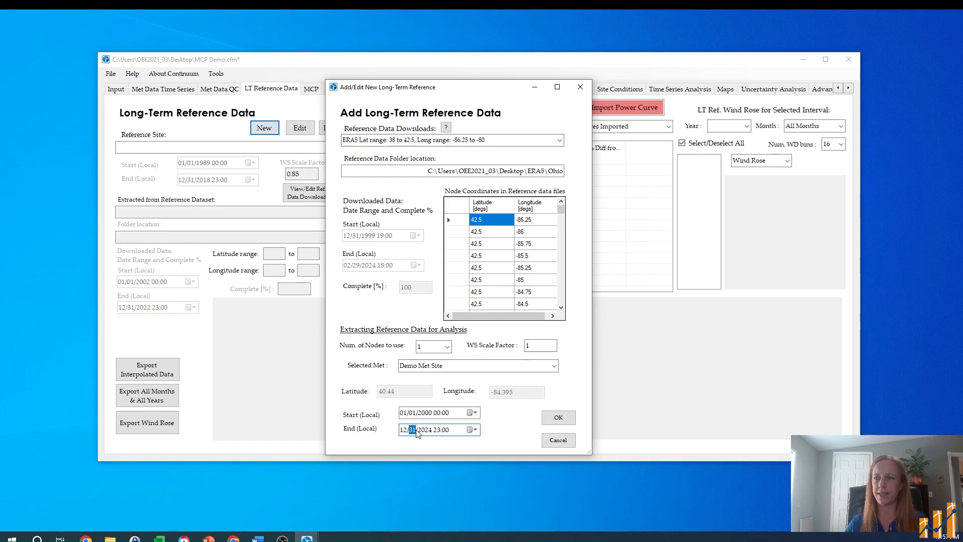
{"action": "type", "text": "2023"}
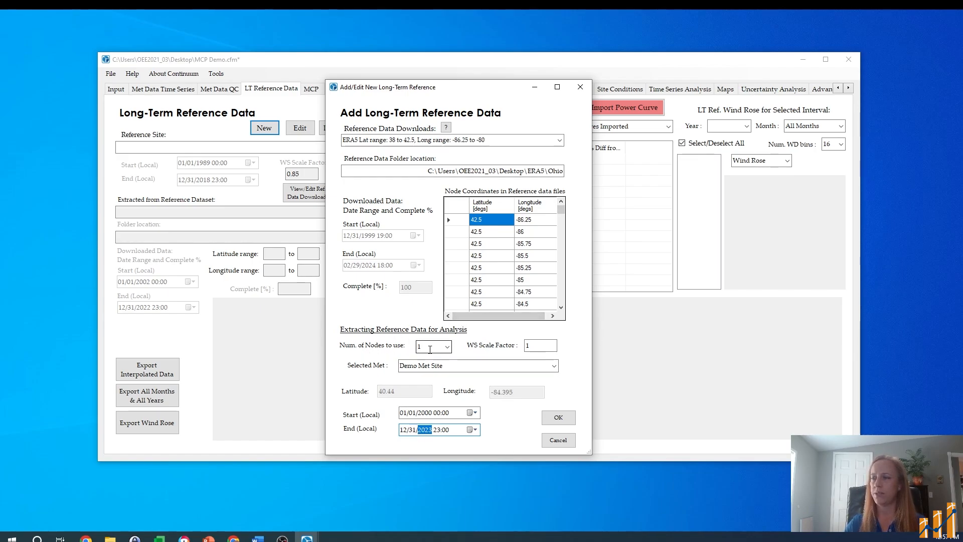
Step: Keep the number of nodes at 1 and extract the ERA5 long-term reference data for Demo Met Site
{"action": "left_click", "coordinate": [447, 347]}
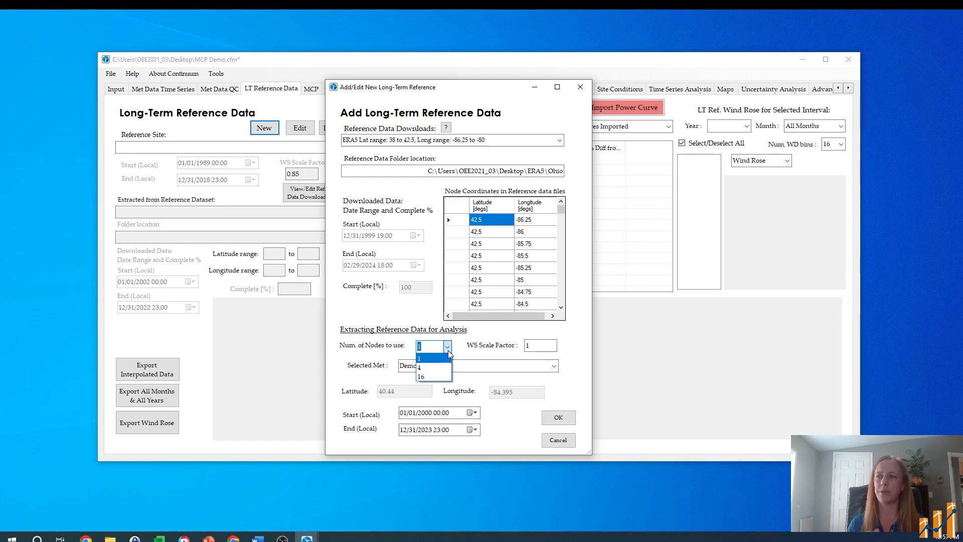
{"action": "left_click", "coordinate": [447, 350]}
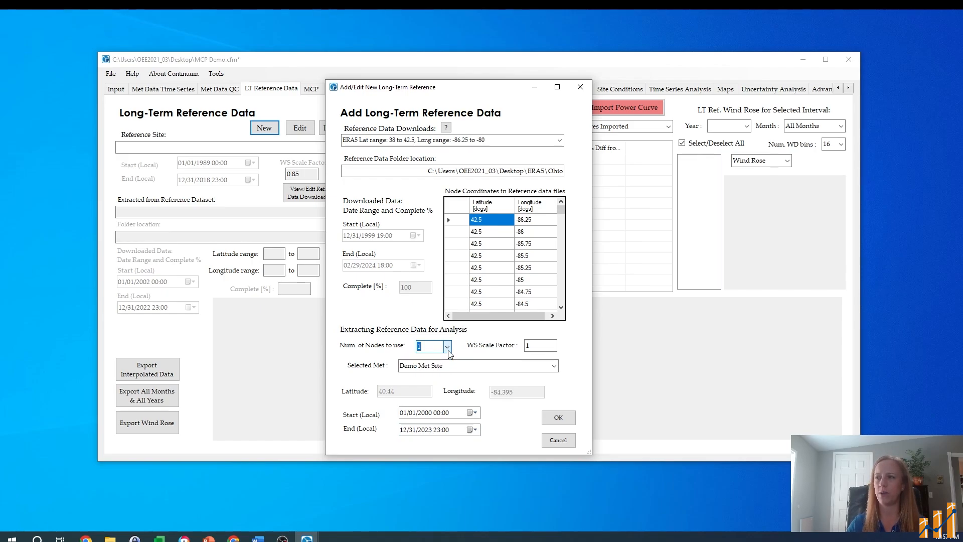
{"action": "left_click", "coordinate": [555, 416]}
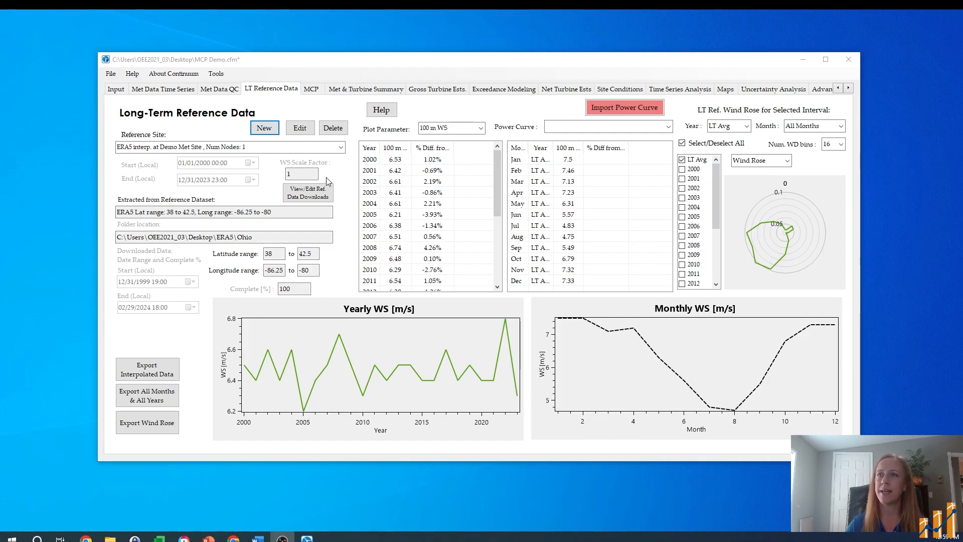
Step: Add a new long-term reference at Demo Met Site from the MERRA2 download, covering 01/01/2000 to 12/31/2023, and extract its data
{"action": "left_click", "coordinate": [252, 131]}
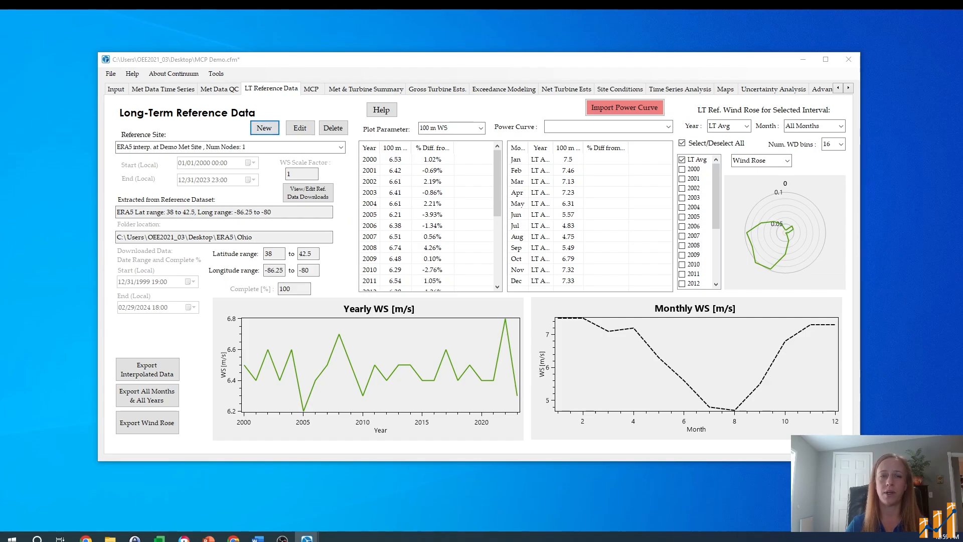
{"action": "left_click_drag", "start_coordinate": [425, 96], "coordinate": [426, 96]}
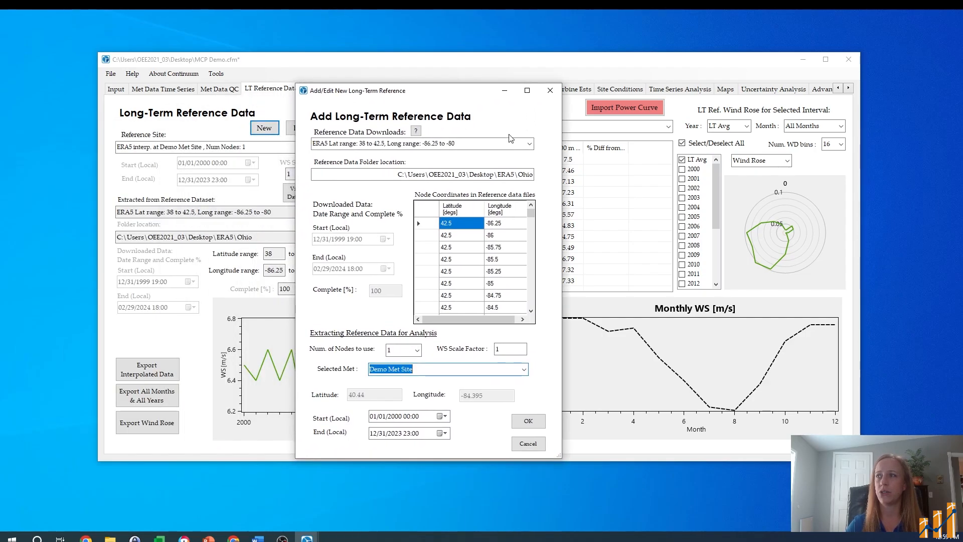
{"action": "left_click", "coordinate": [453, 144]}
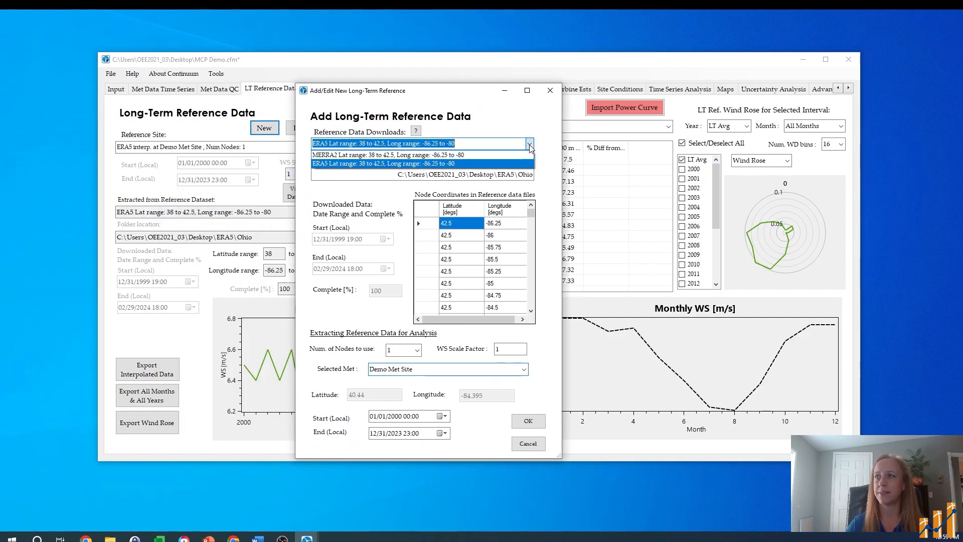
{"action": "left_click", "coordinate": [454, 154]}
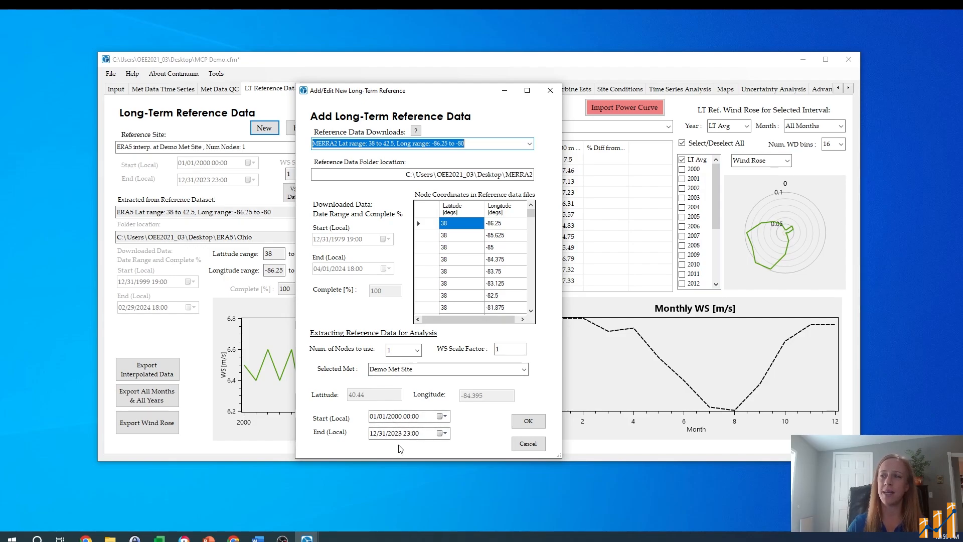
{"action": "left_click", "coordinate": [535, 423]}
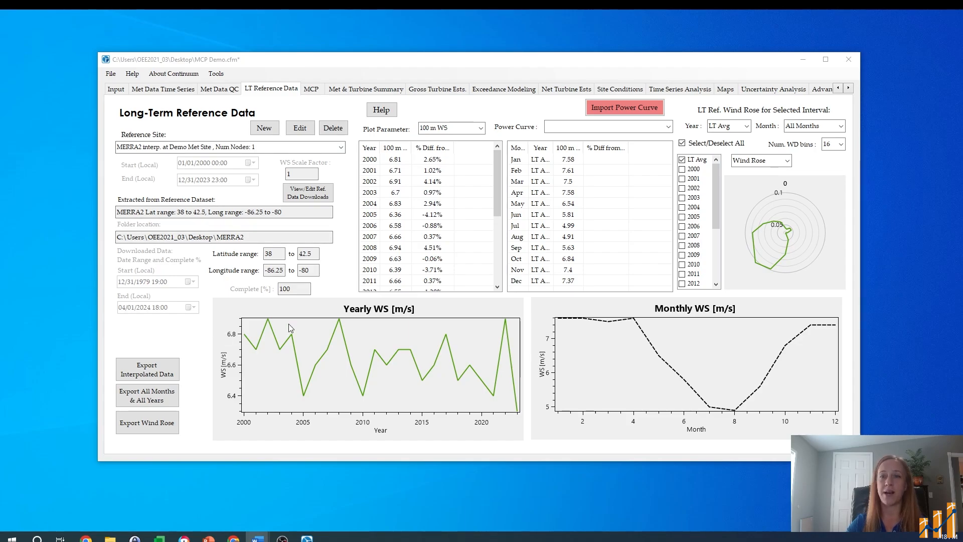
Step: Go to the MCP analysis and review the available target mets, reference sites and the help note on data resolution
{"action": "left_click", "coordinate": [311, 89]}
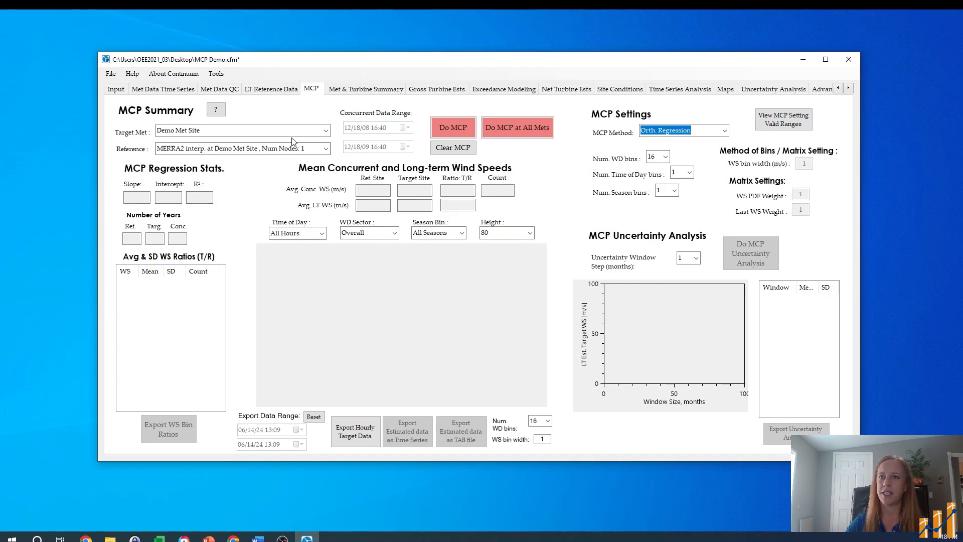
{"action": "left_click", "coordinate": [326, 132]}
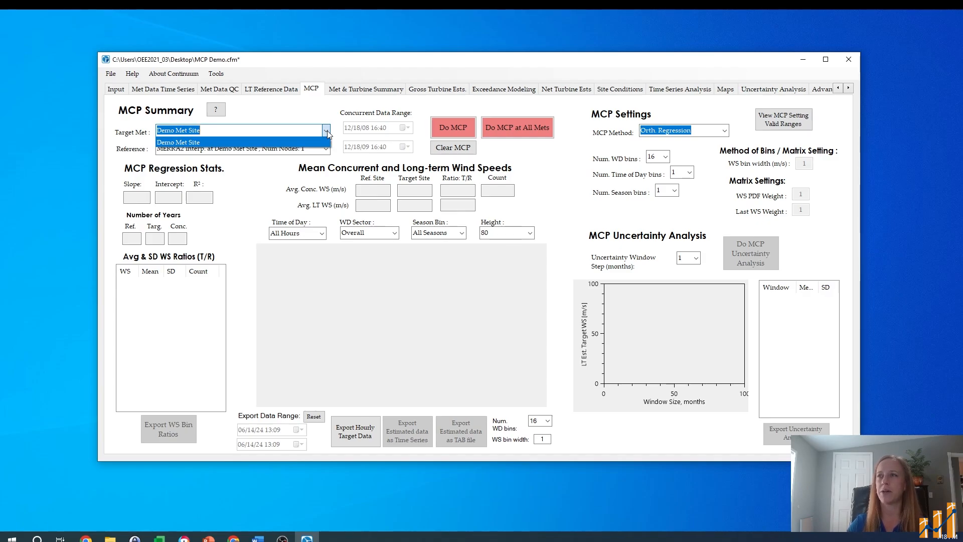
{"action": "left_click", "coordinate": [327, 132]}
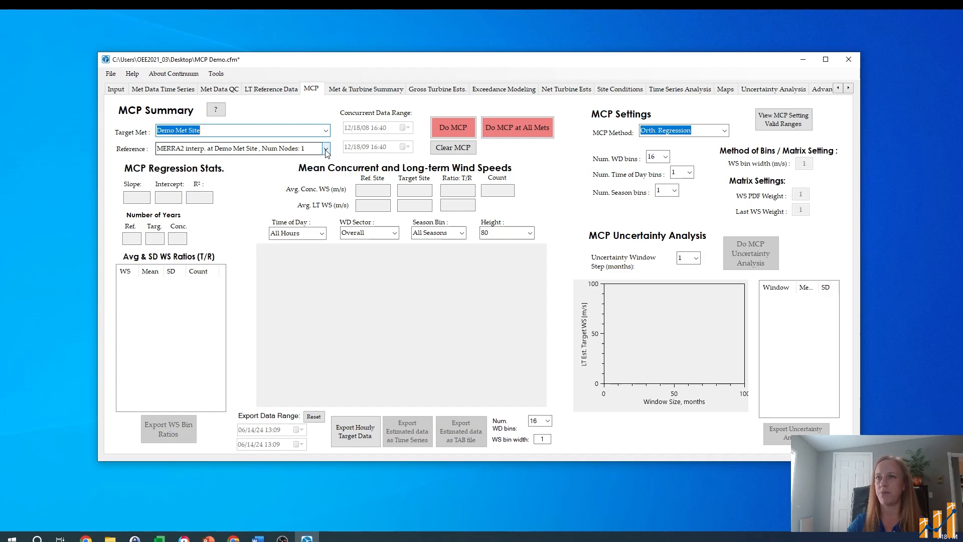
{"action": "left_click", "coordinate": [326, 149]}
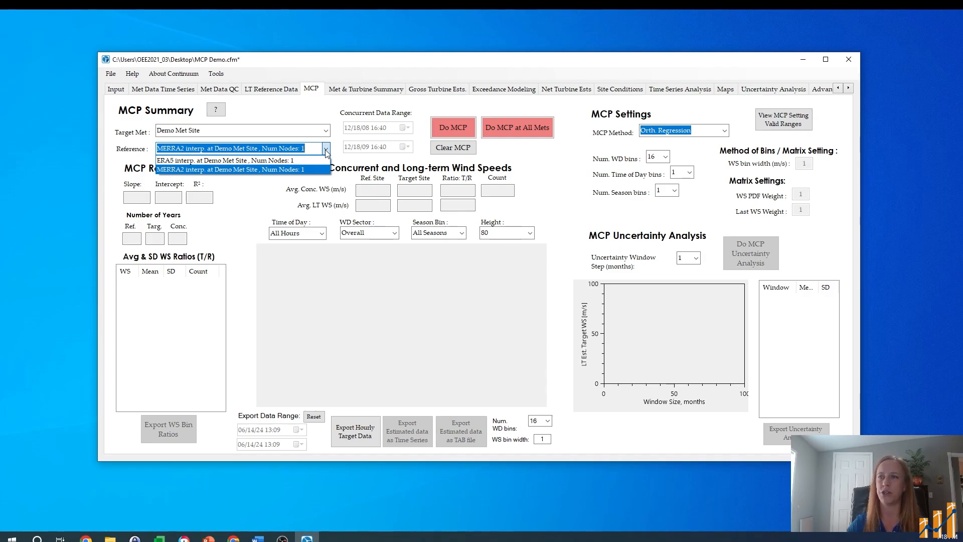
{"action": "left_click", "coordinate": [326, 149]}
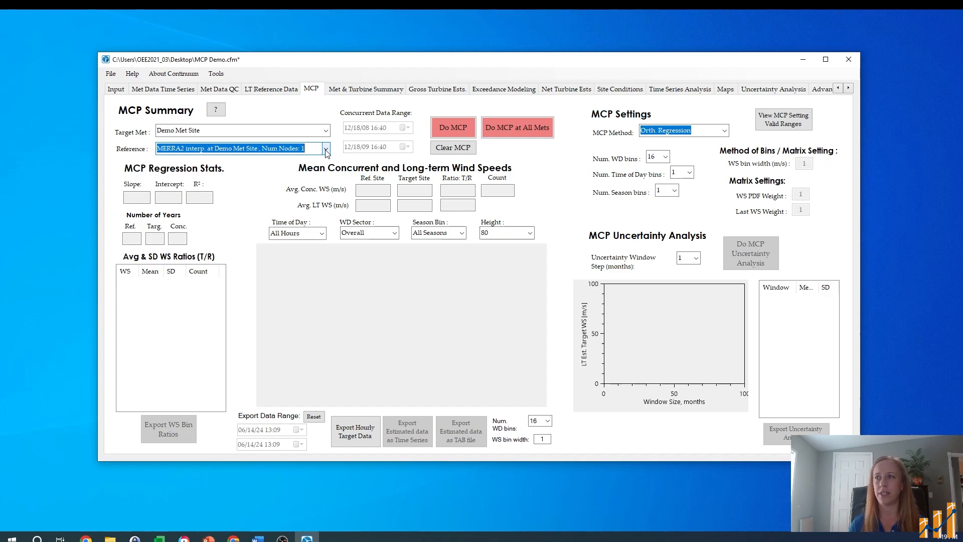
{"action": "left_click", "coordinate": [215, 109]}
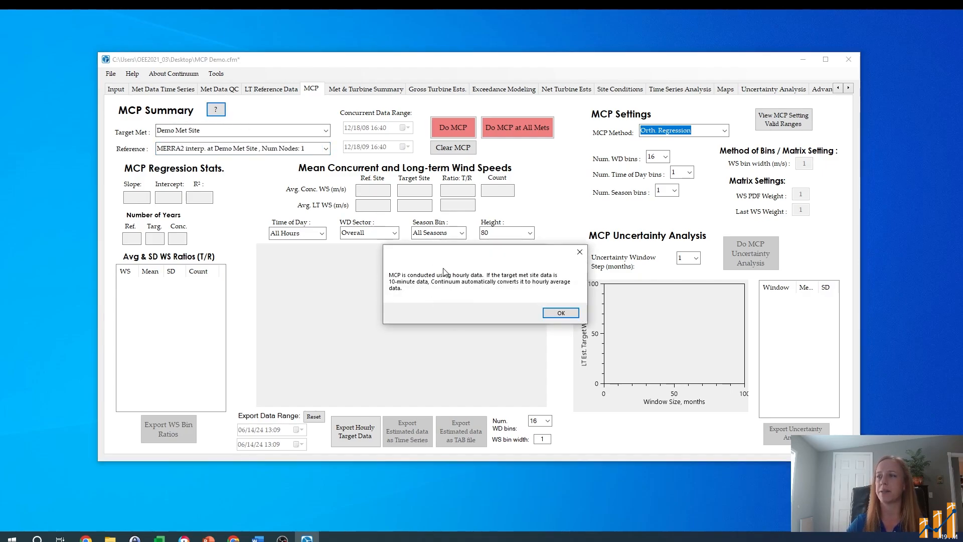
{"action": "left_click", "coordinate": [561, 312]}
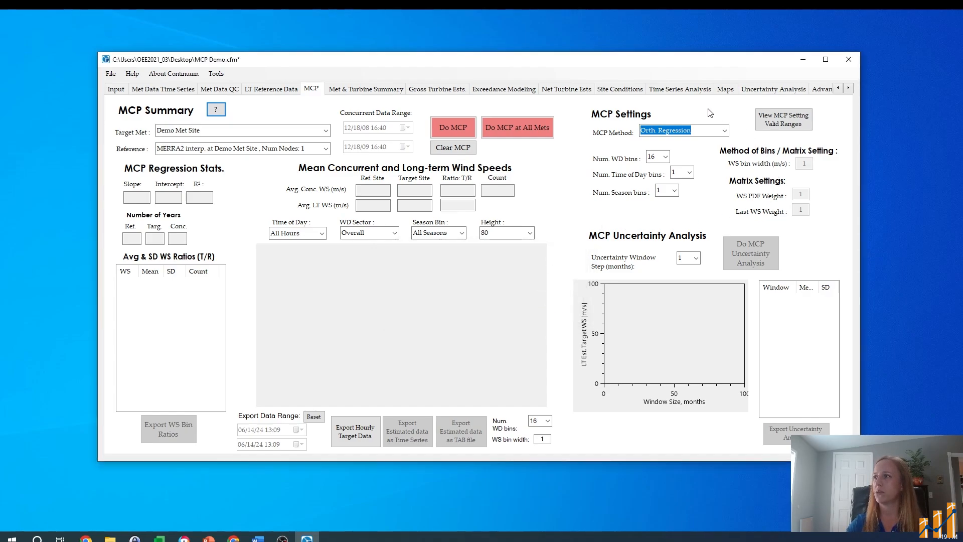
Step: Review the available MCP methods and the options for wind direction, time of day and season bins
{"action": "left_click", "coordinate": [726, 131]}
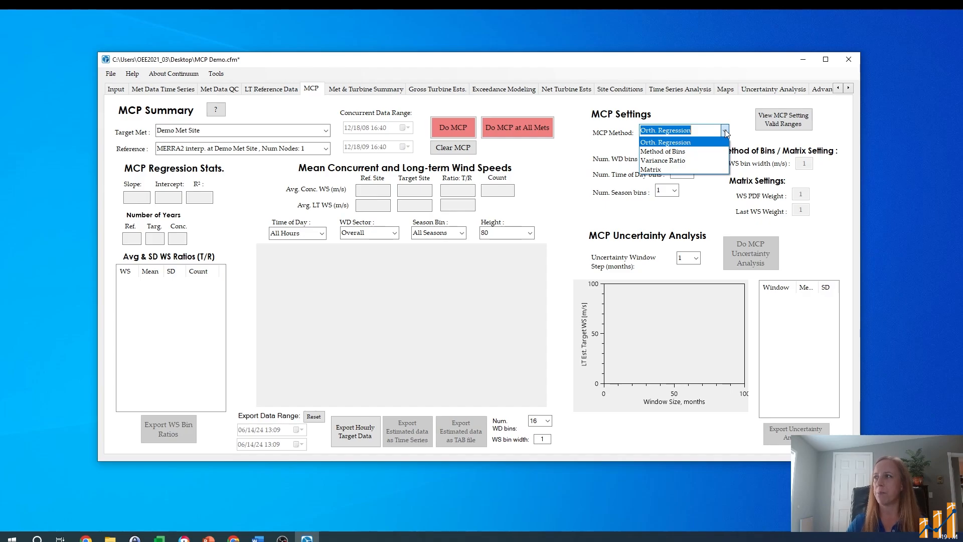
{"action": "left_click", "coordinate": [725, 132]}
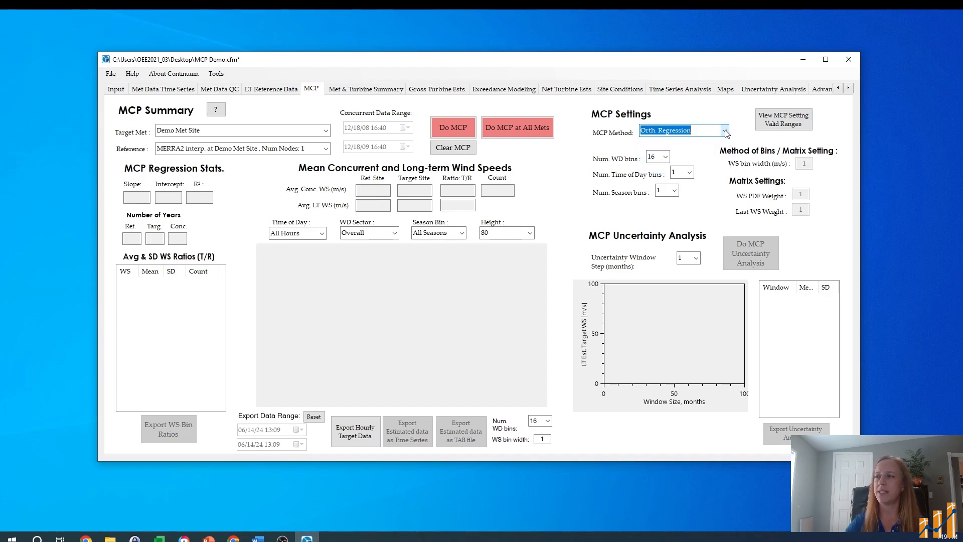
{"action": "left_click", "coordinate": [665, 158]}
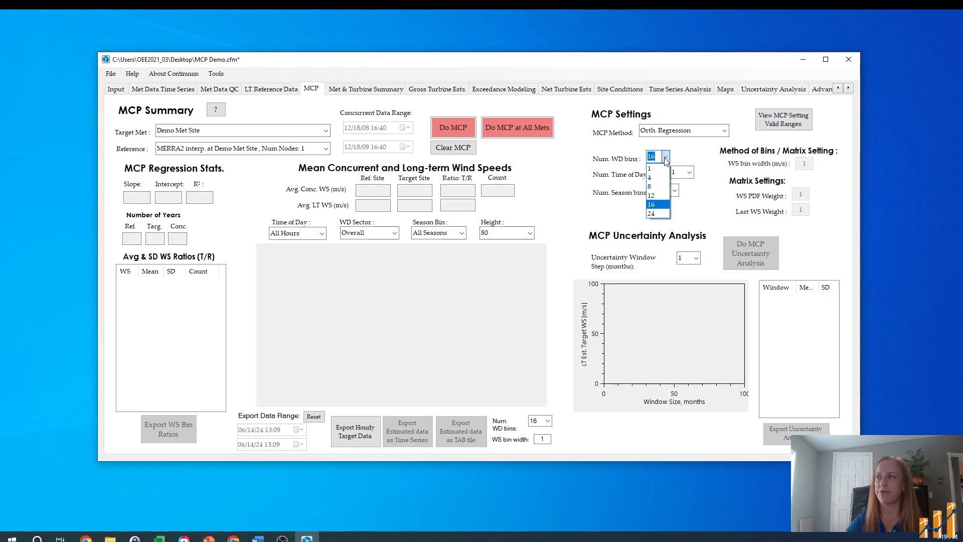
{"action": "left_click", "coordinate": [665, 158]}
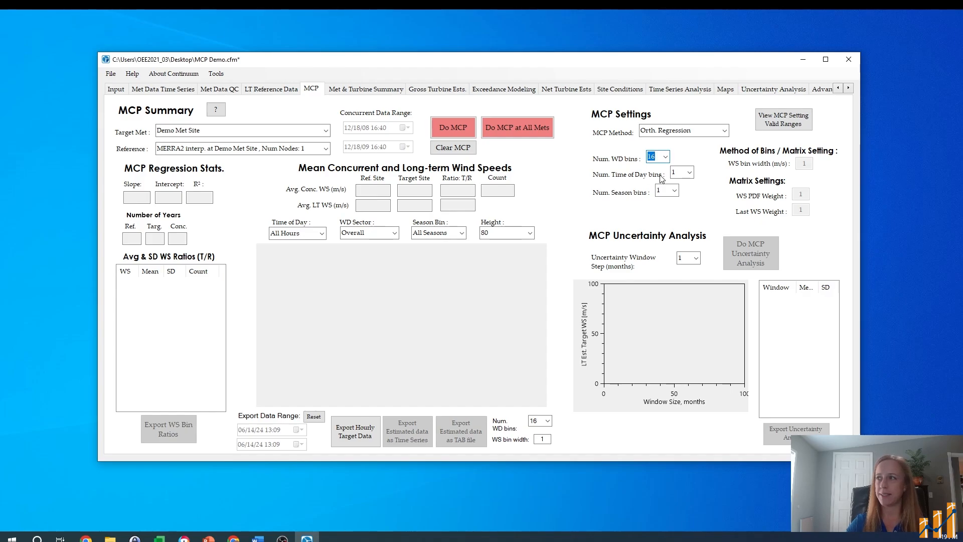
{"action": "left_click", "coordinate": [690, 173]}
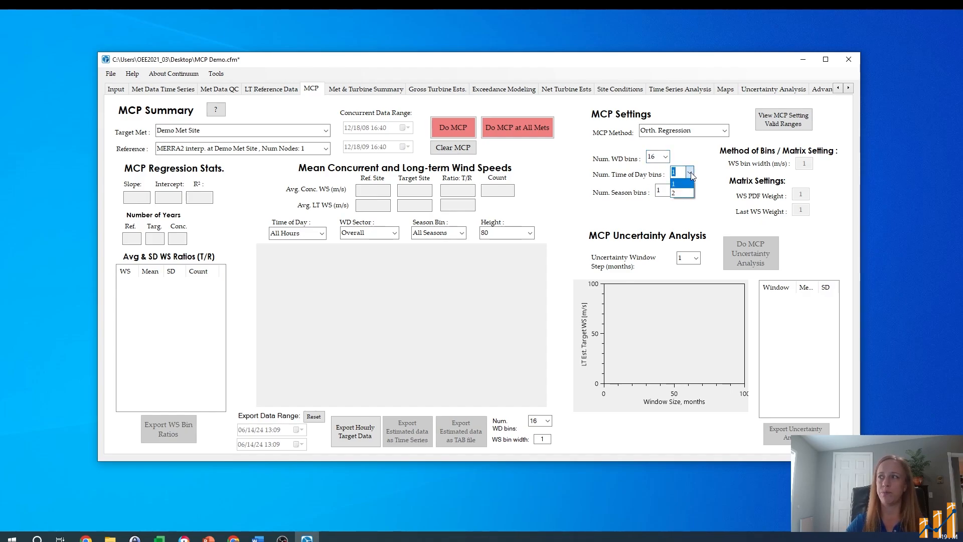
{"action": "left_click", "coordinate": [690, 173]}
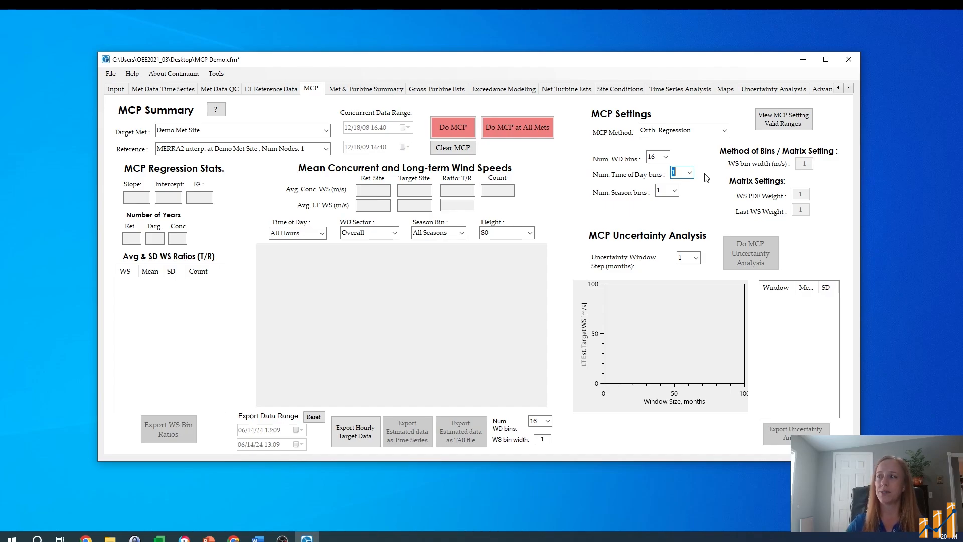
{"action": "left_click", "coordinate": [675, 191]}
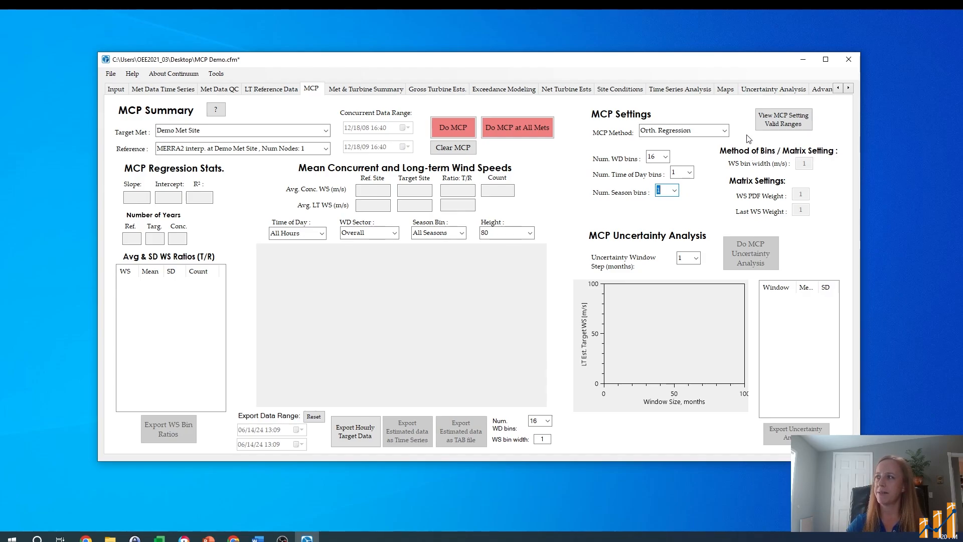
Step: Switch the MCP method to Method of Bins and to Matrix to check the settings each one uses
{"action": "left_click", "coordinate": [725, 131]}
{"action": "left_click", "coordinate": [692, 153]}
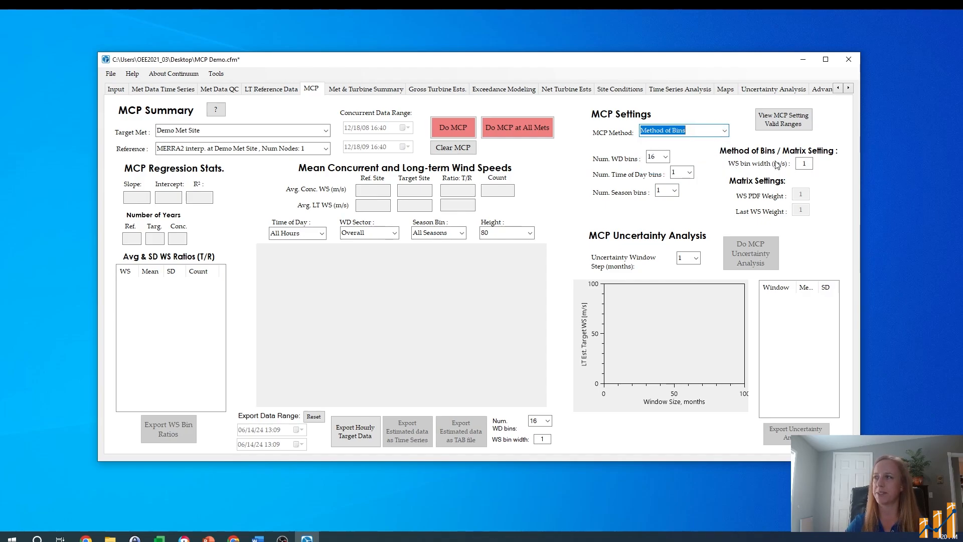
{"action": "left_click", "coordinate": [724, 131]}
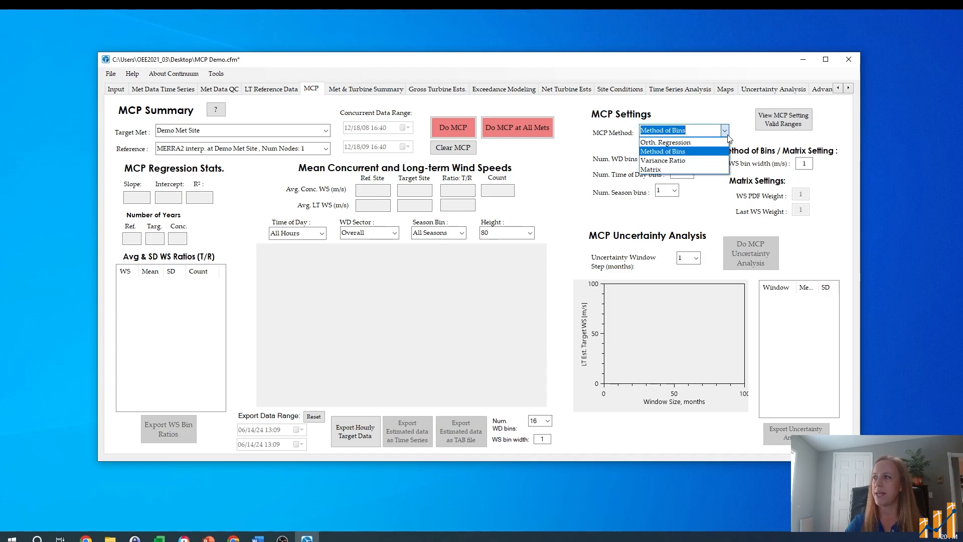
{"action": "left_click", "coordinate": [688, 168]}
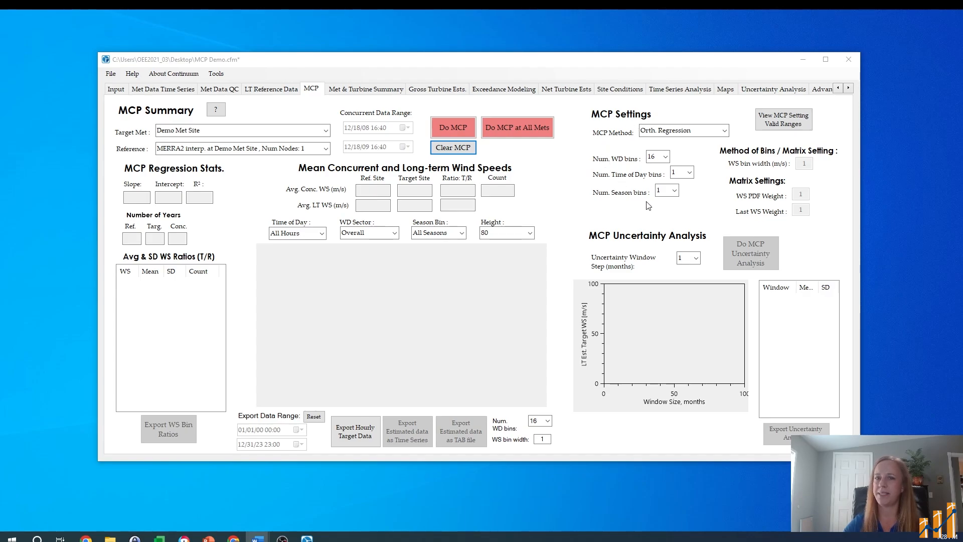
Step: Run the Orth. Regression MCP for Demo Met Site against the MERRA2 reference and show the results for height 50
{"action": "left_click", "coordinate": [453, 129]}
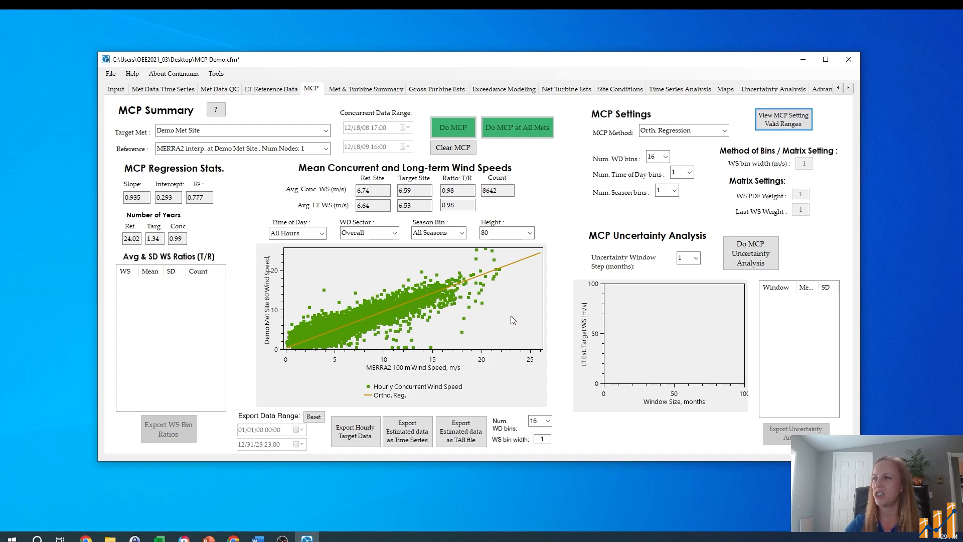
{"action": "left_click", "coordinate": [531, 233]}
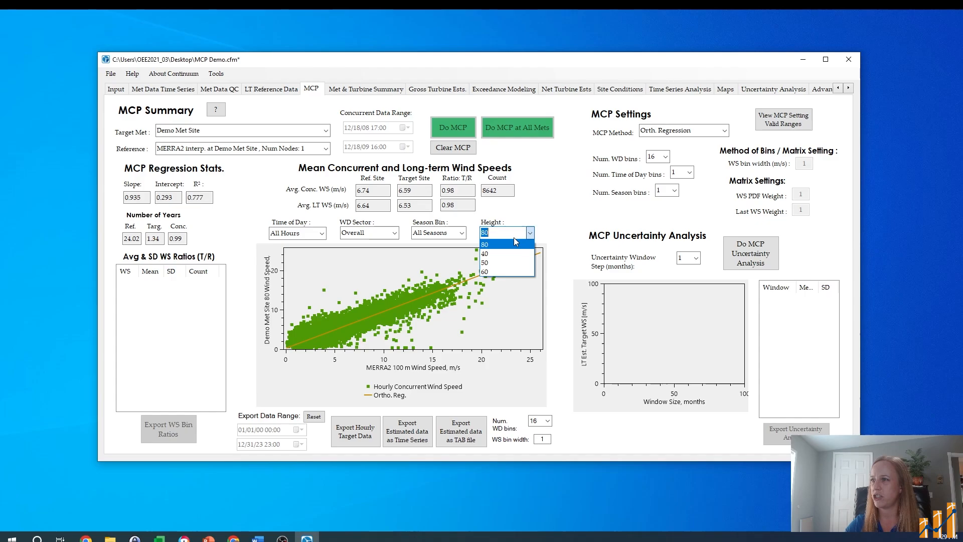
{"action": "left_click", "coordinate": [496, 261]}
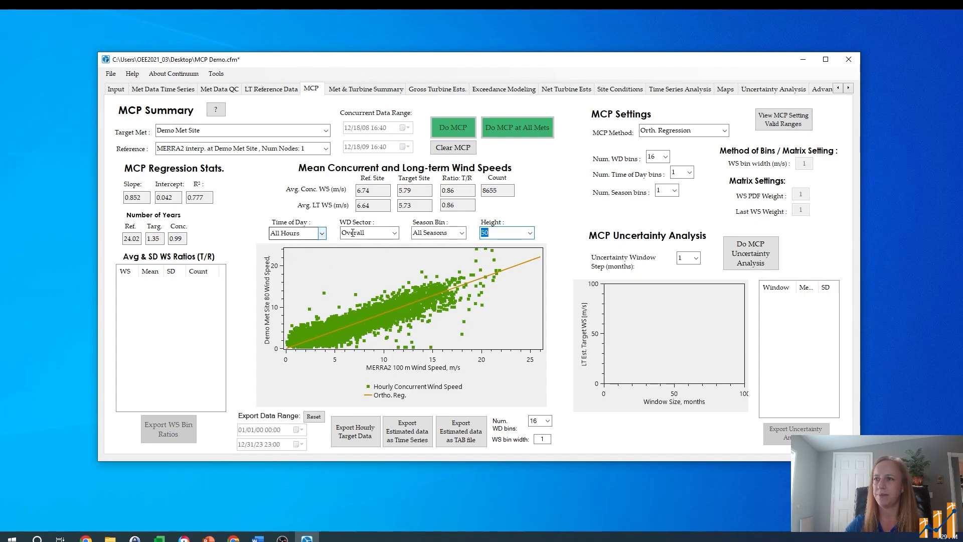
Step: Examine the regression for wind direction sectors such as 157.5, 180 and 225 degs, and return to the Overall sector
{"action": "left_click", "coordinate": [370, 233]}
{"action": "left_click", "coordinate": [368, 307]}
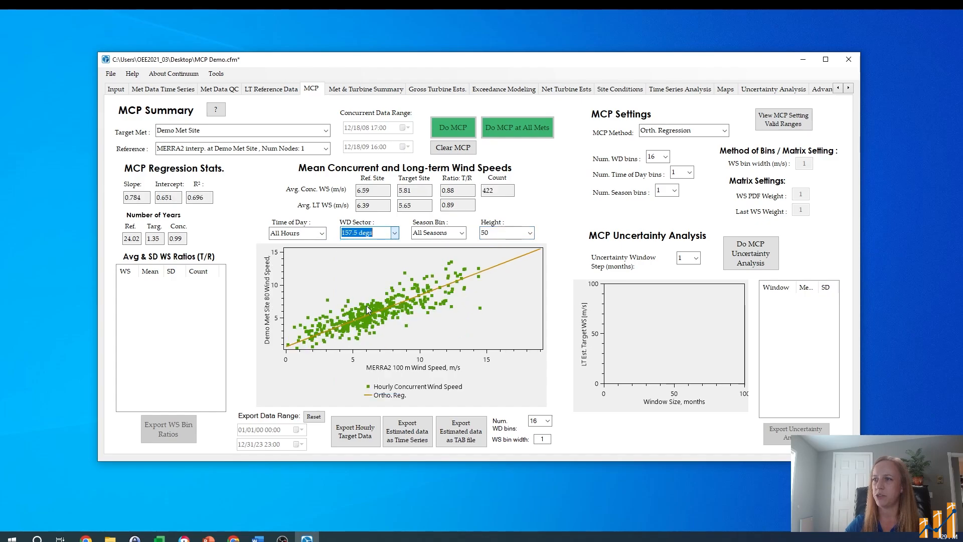
{"action": "scroll", "coordinate": [380, 235], "scroll_direction": "down", "scroll_amount": 1}
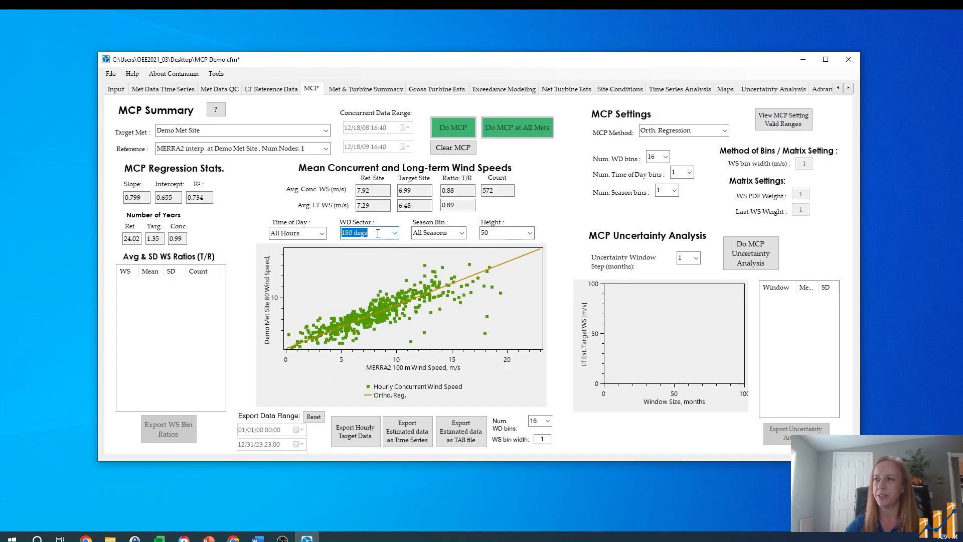
{"action": "scroll", "coordinate": [377, 234], "scroll_direction": "down", "scroll_amount": 2}
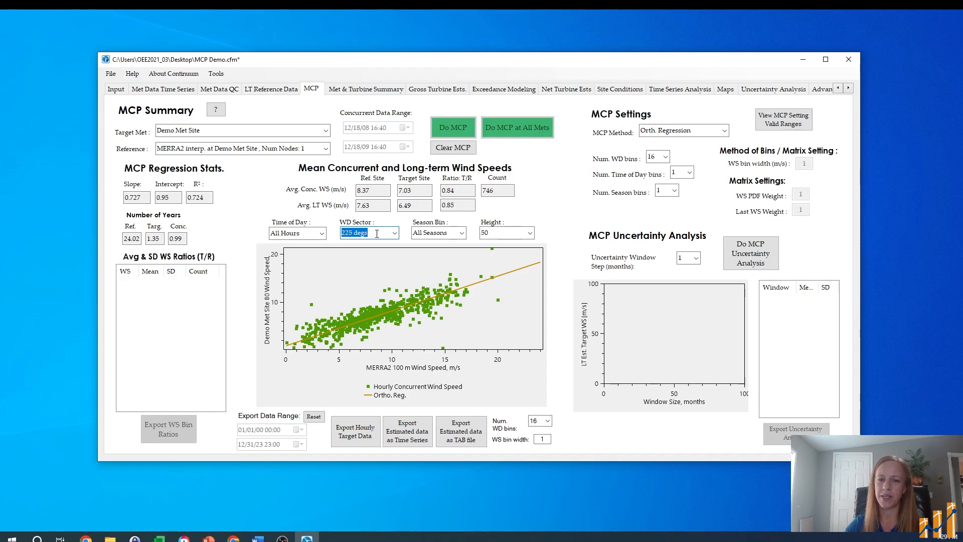
{"action": "left_click", "coordinate": [394, 233]}
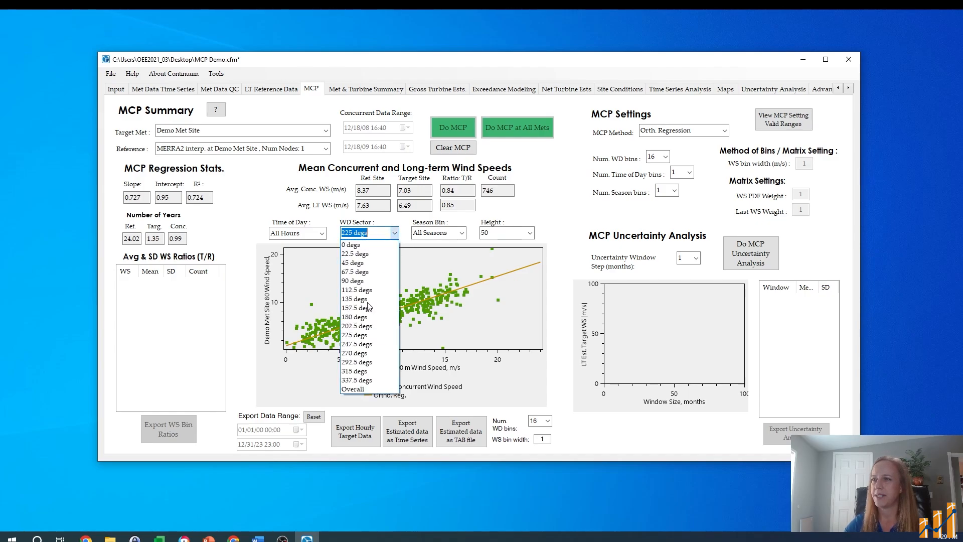
{"action": "left_click", "coordinate": [370, 389]}
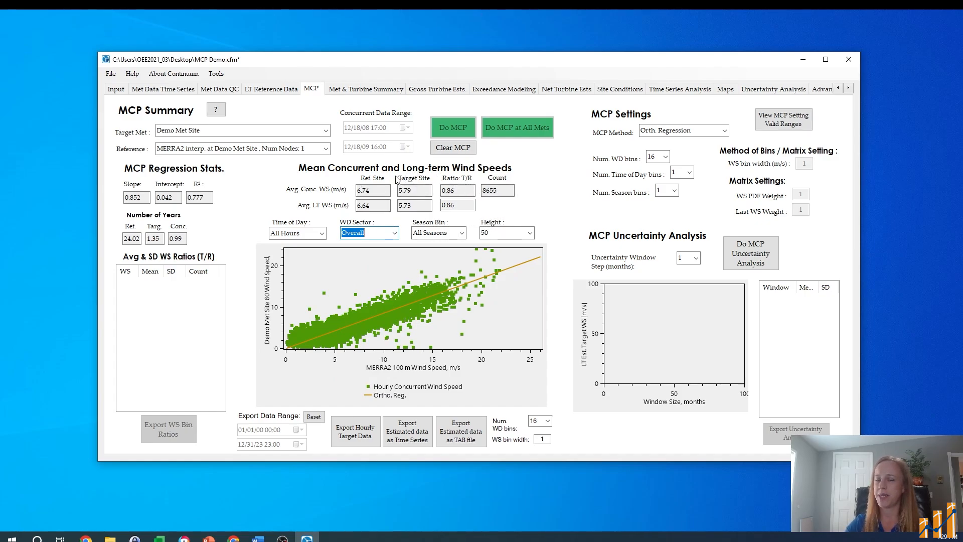
Step: Compare the average concurrent and long-term wind speeds of the target and reference sites
{"action": "double_click", "coordinate": [406, 204]}
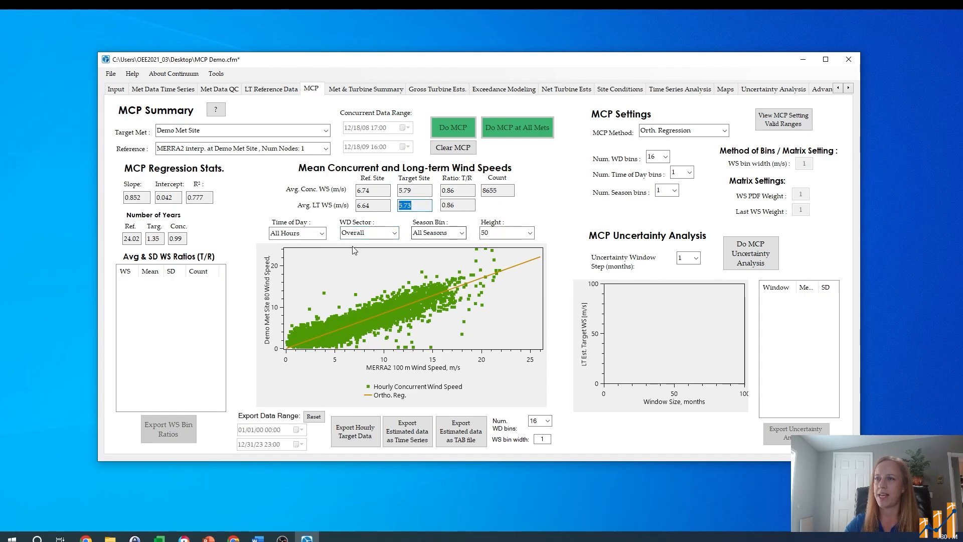
{"action": "left_click", "coordinate": [422, 189]}
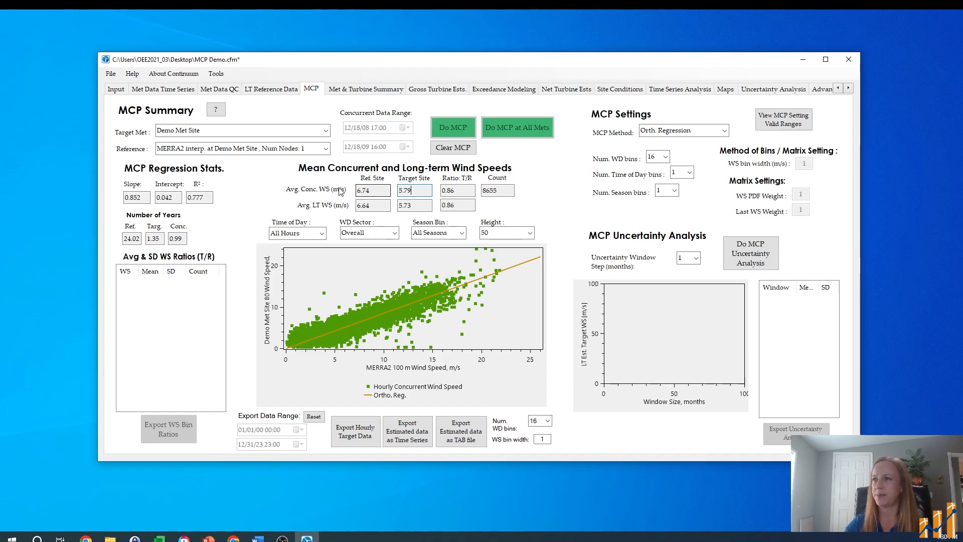
{"action": "left_click", "coordinate": [378, 207]}
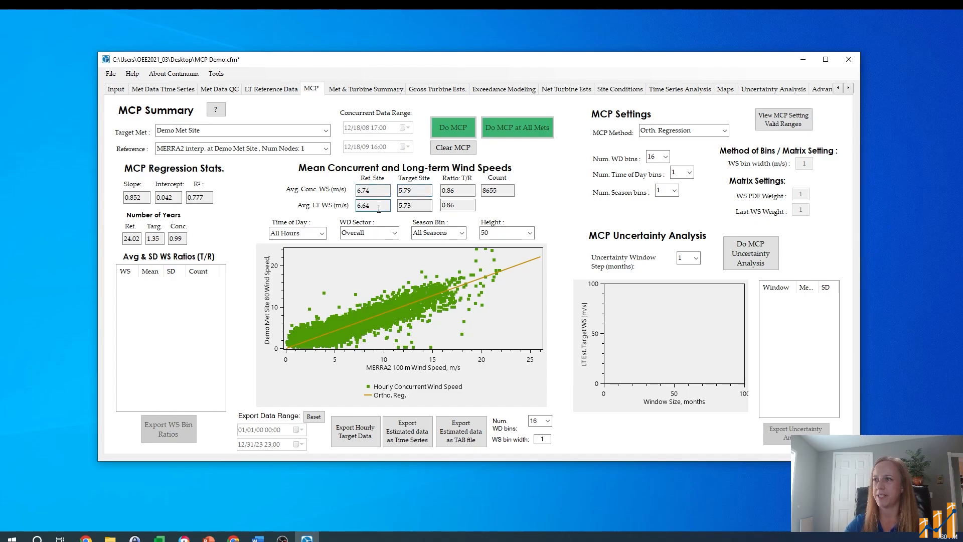
Step: Change the MCP method to Method of Bins, accept resetting the existing estimates, and run the MCP for Demo Met Site
{"action": "left_click", "coordinate": [725, 130]}
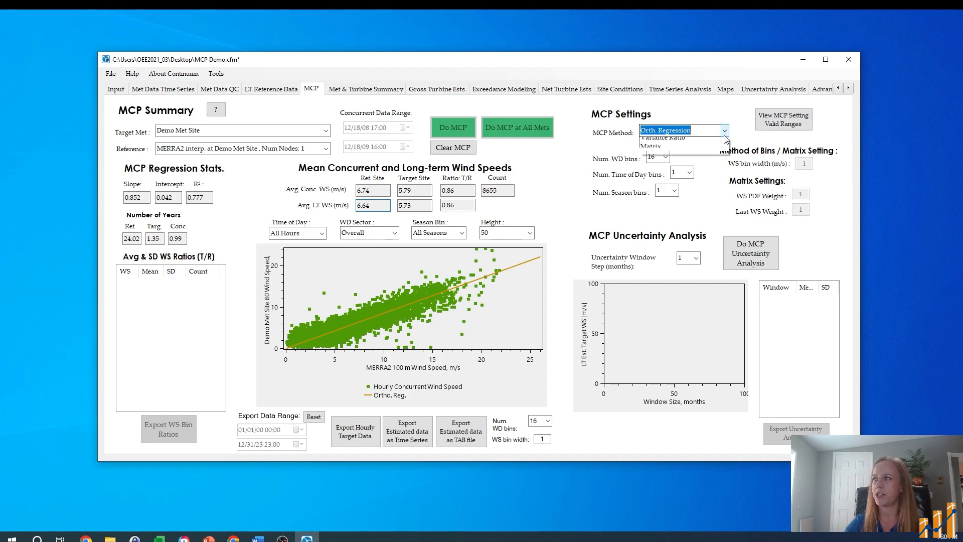
{"action": "left_click", "coordinate": [728, 132]}
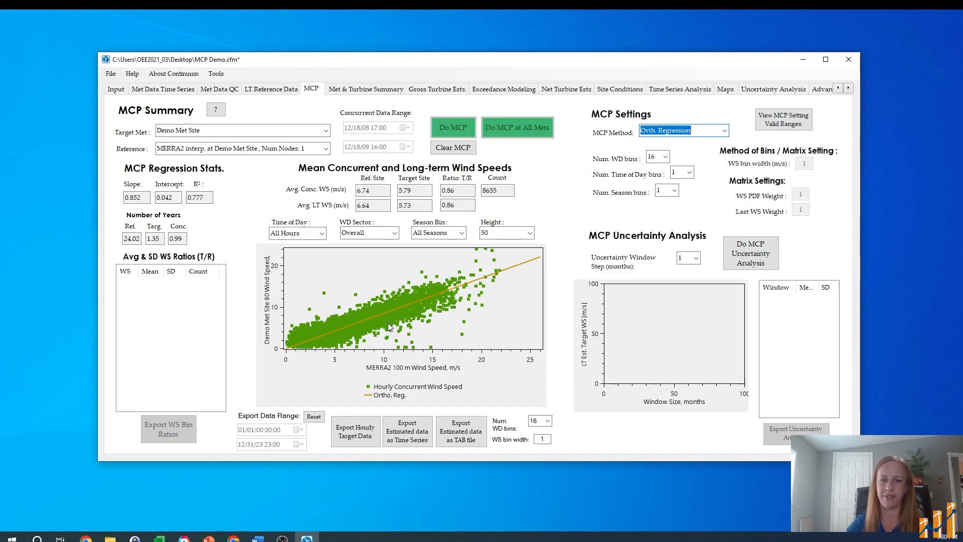
{"action": "left_click", "coordinate": [725, 131]}
{"action": "left_click", "coordinate": [692, 152]}
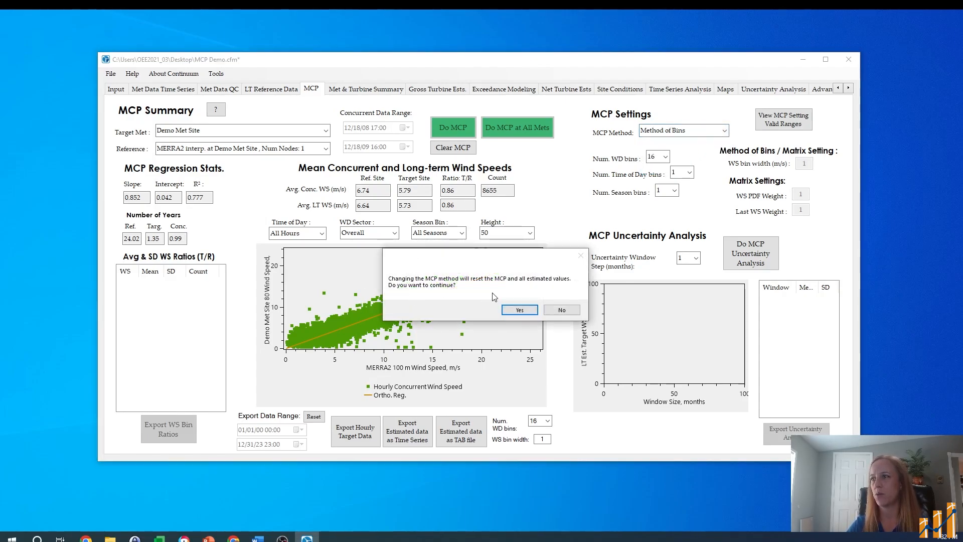
{"action": "left_click", "coordinate": [520, 310]}
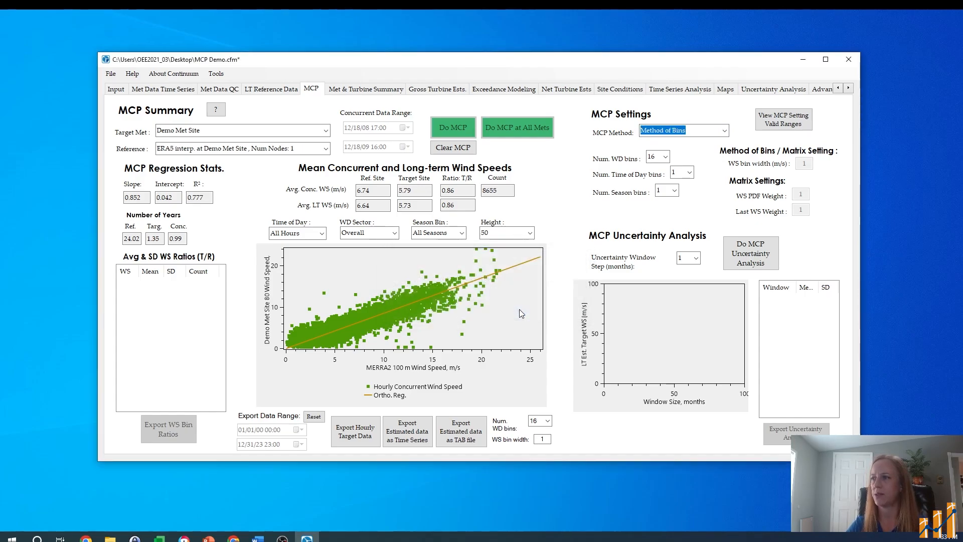
{"action": "left_click", "coordinate": [700, 130]}
{"action": "left_click", "coordinate": [461, 127]}
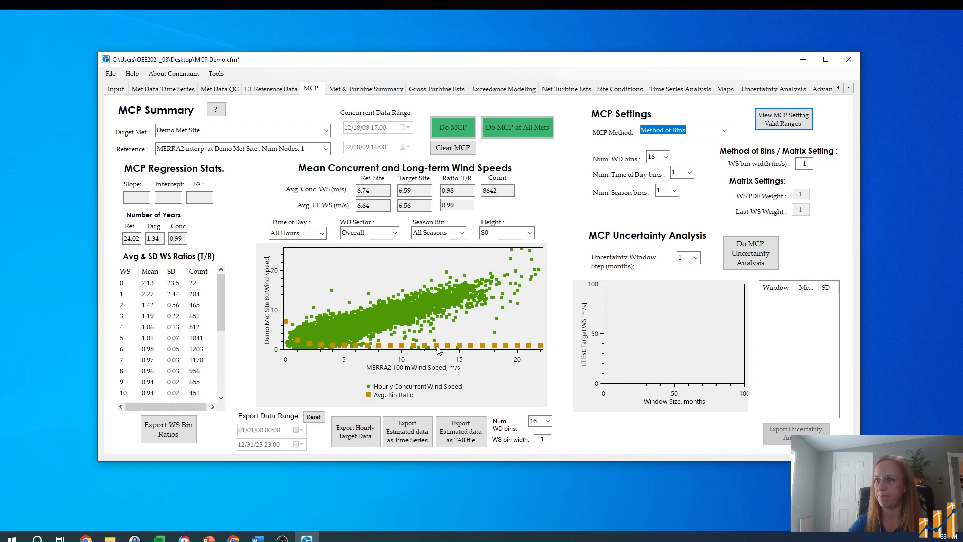
Step: Switch the MCP method back to Orth. Regression and open the window step choices for the uncertainty analysis
{"action": "key", "text": "Up"}
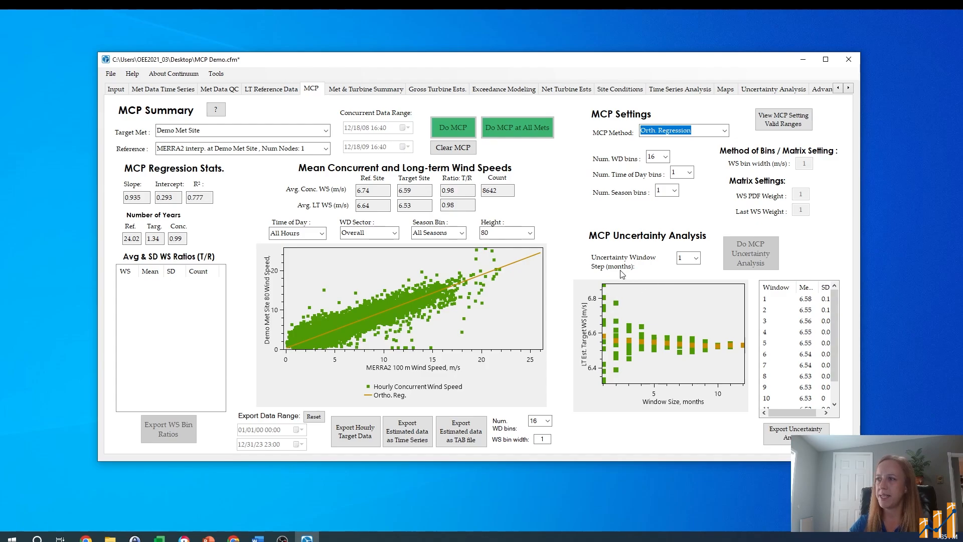
{"action": "left_click", "coordinate": [696, 258]}
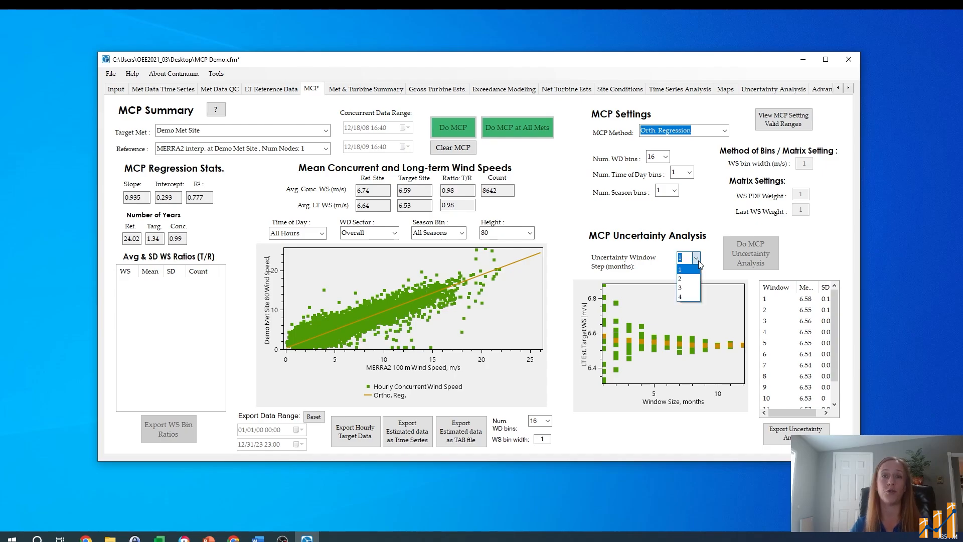